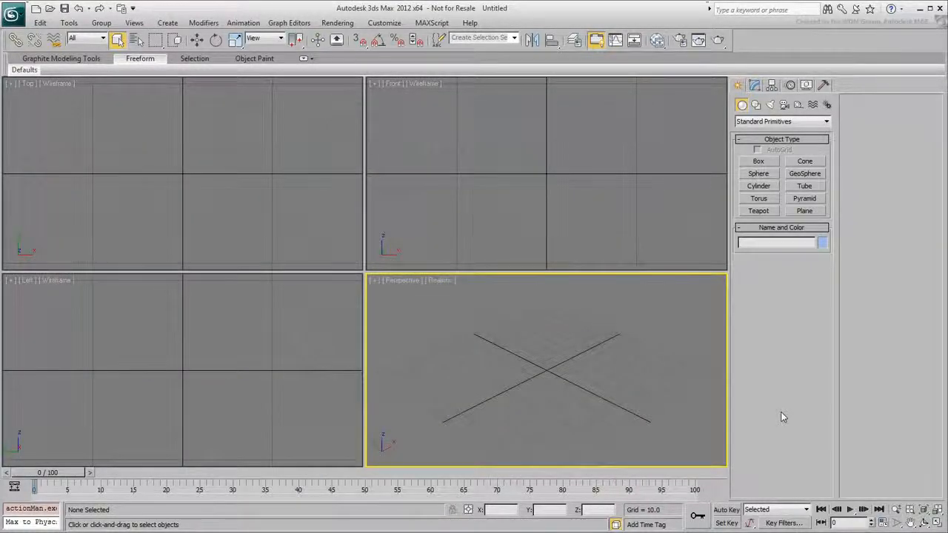
Step: Check which production renderer is assigned in the render setup
left_click(679, 41)
left_click_drag(263, 400, 276, 148)
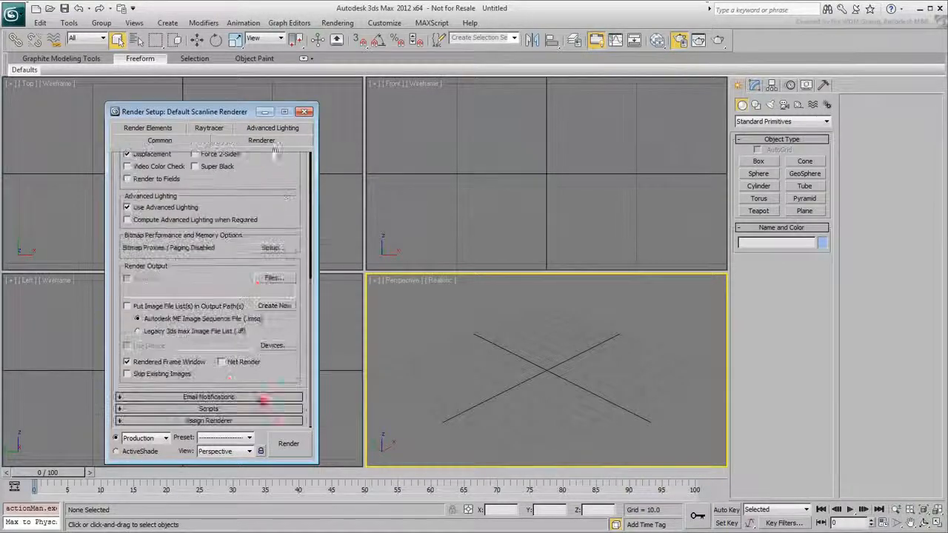
left_click(208, 420)
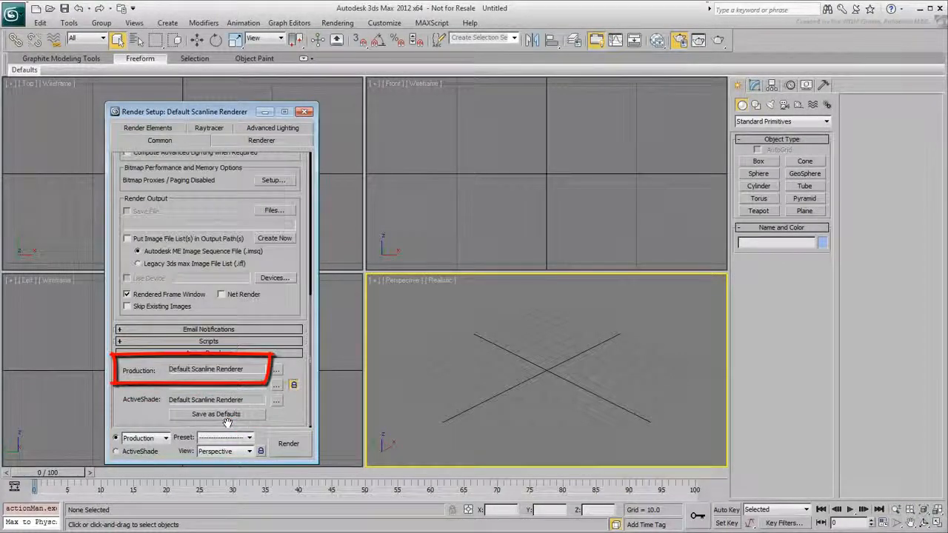
scroll(227, 422, "up", 10)
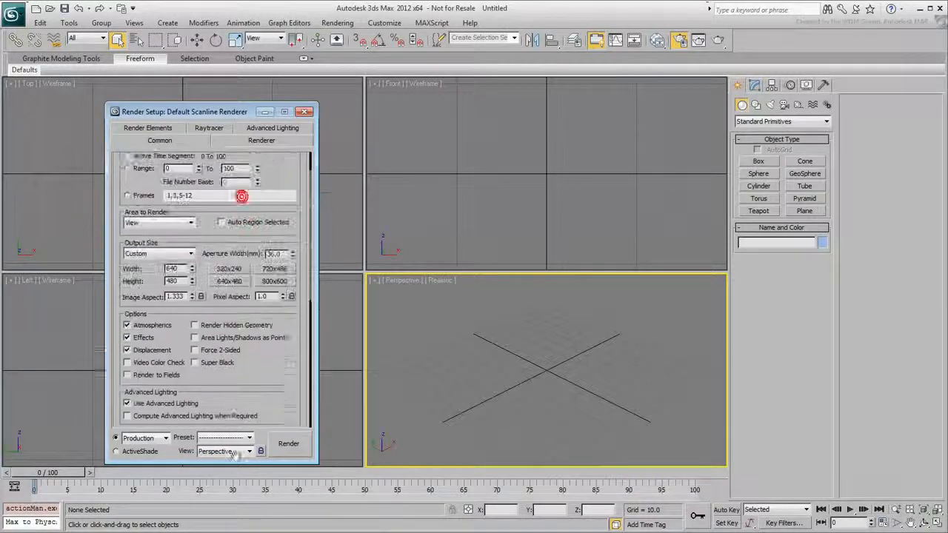
Step: Set the render output size to HDTV (video) at 1280x720, and show safe frames in the Perspective viewport
left_click(185, 292)
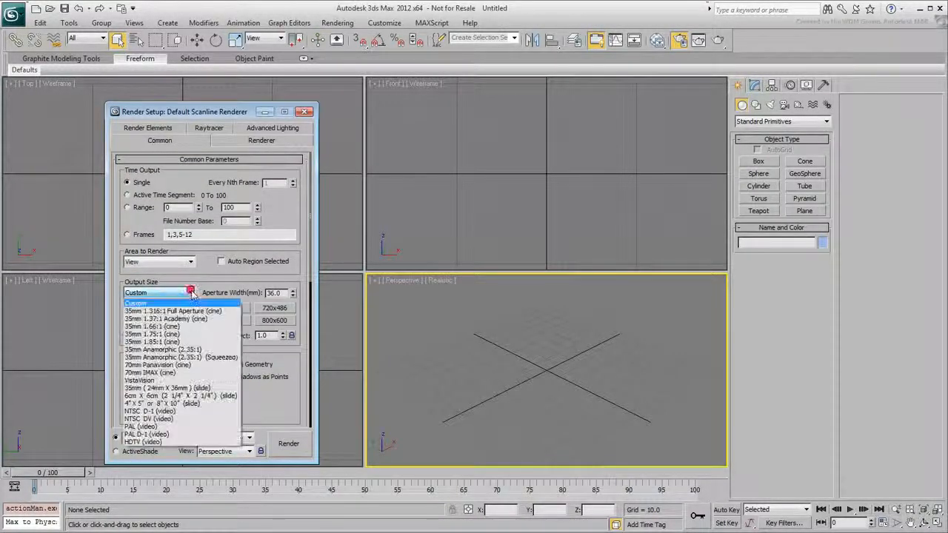
left_click(145, 442)
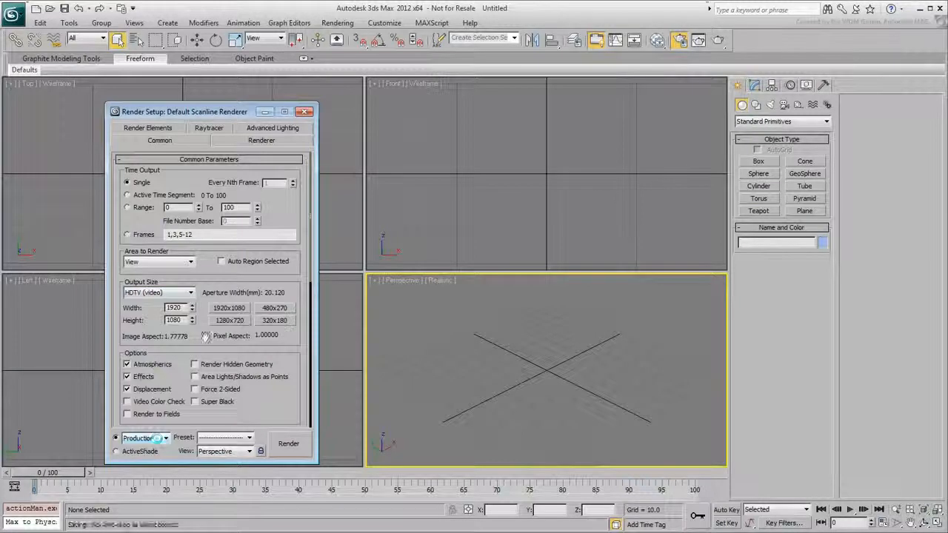
left_click(228, 322)
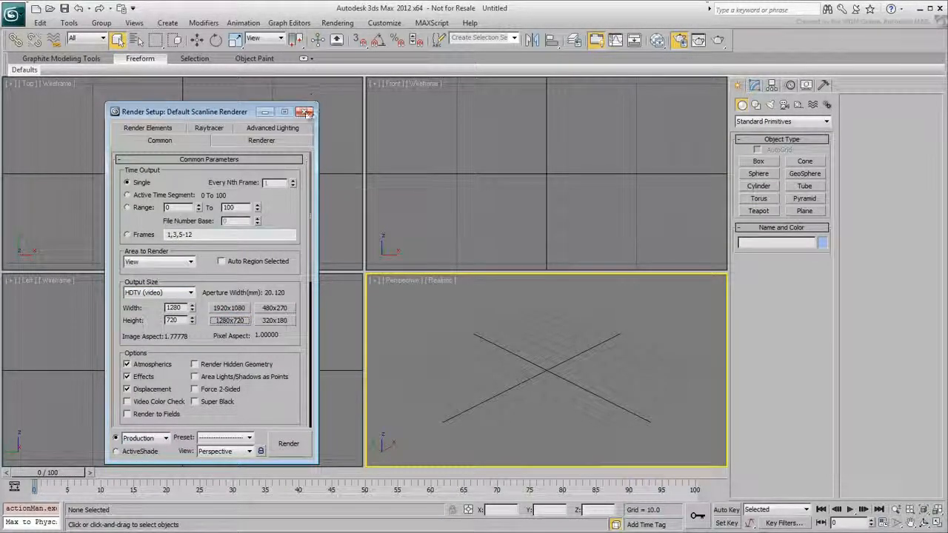
left_click(304, 112)
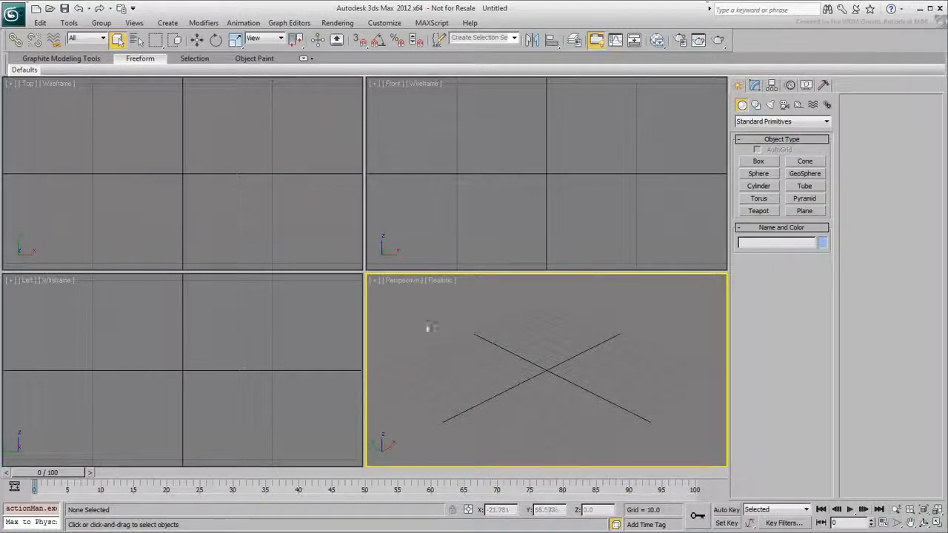
left_click(403, 281)
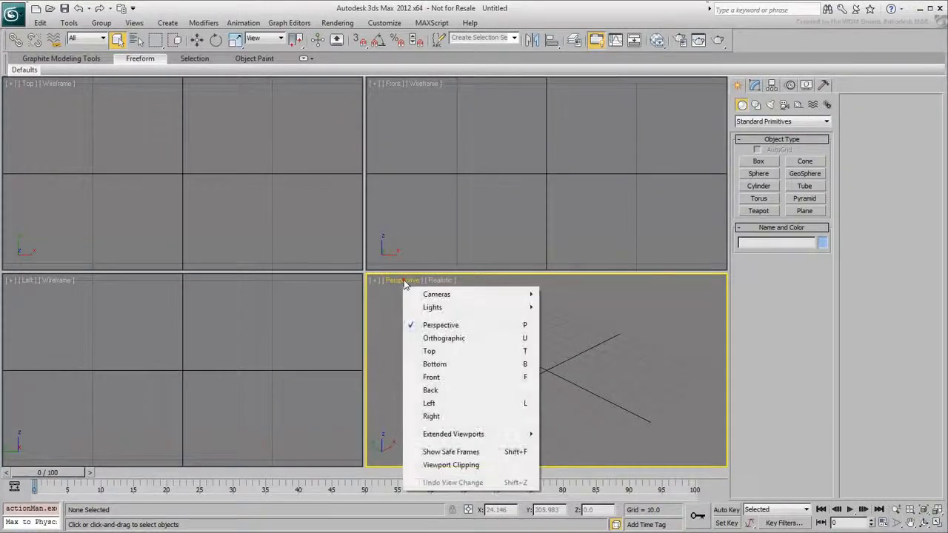
left_click(441, 453)
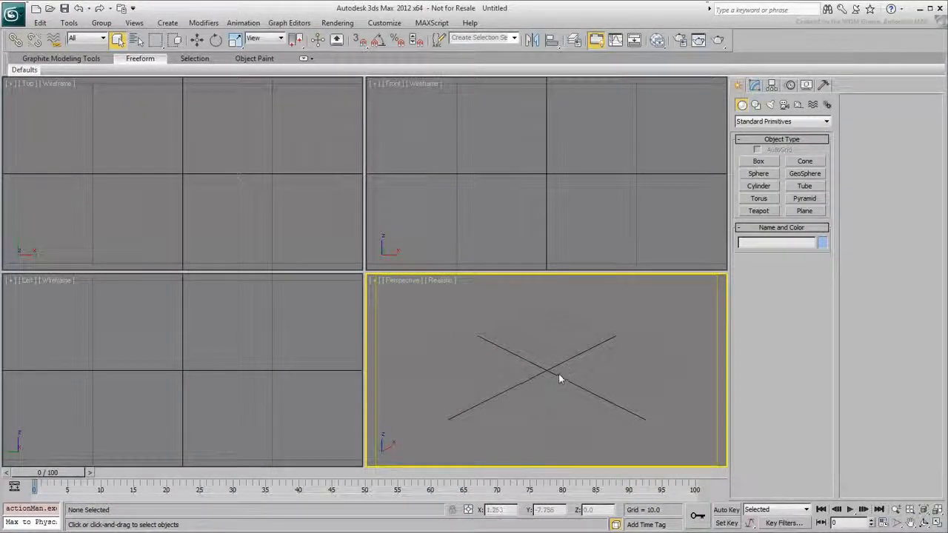
Step: Turn on 3D snapping and check that Grid Points is the active snap type
middle_click_drag(163, 179, 200, 149)
middle_click_drag(194, 206, 210, 177)
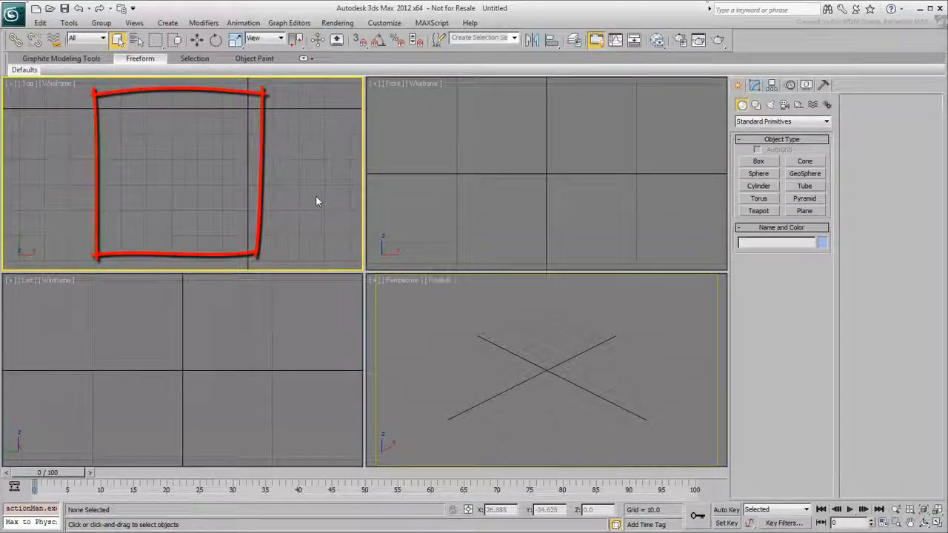
left_click(359, 40)
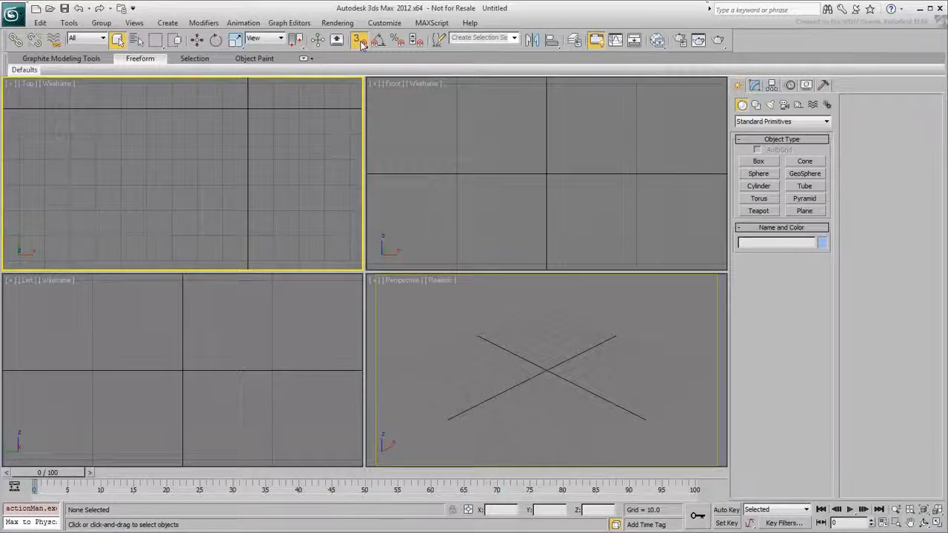
right_click(360, 42)
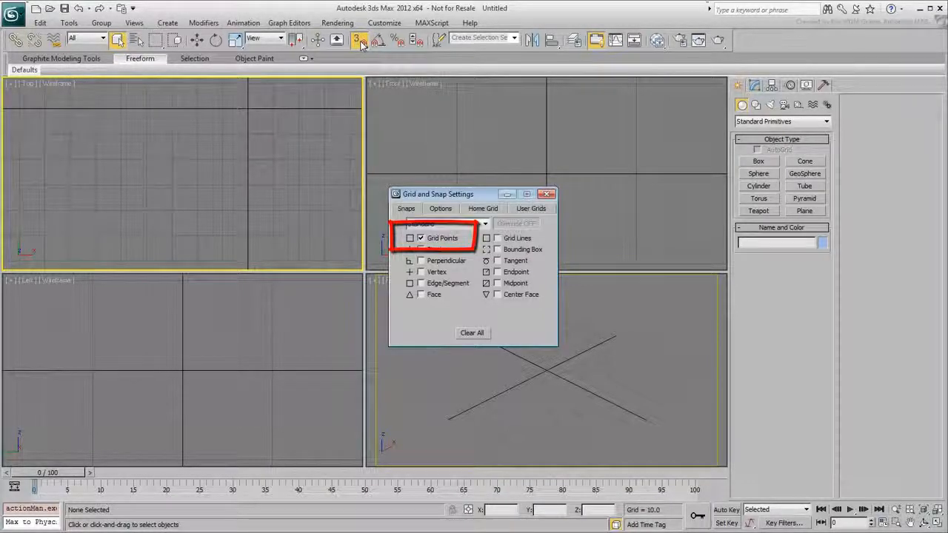
left_click(546, 194)
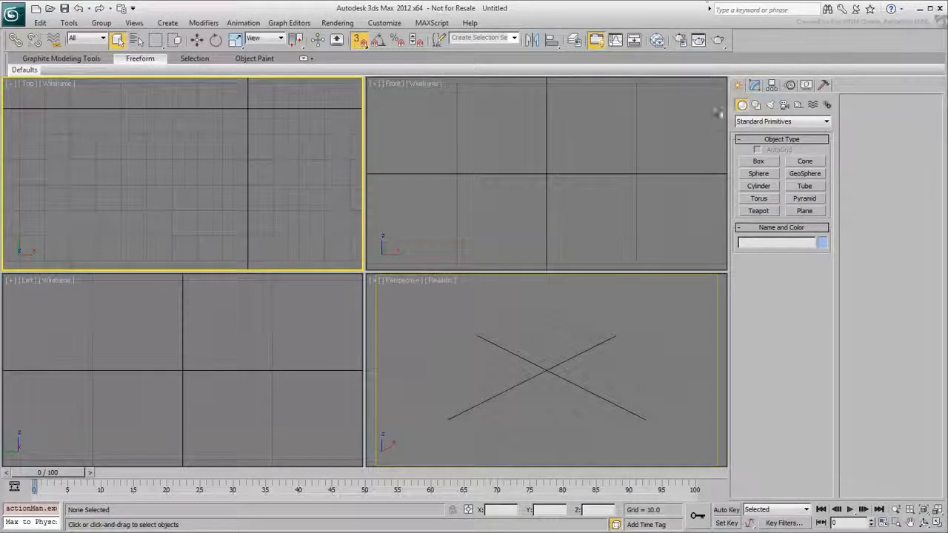
Step: Draw a closed E-shaped line, 50 by 50 units with one corner at the origin, in the Top view using the Corner drag type
left_click(756, 105)
left_click(759, 172)
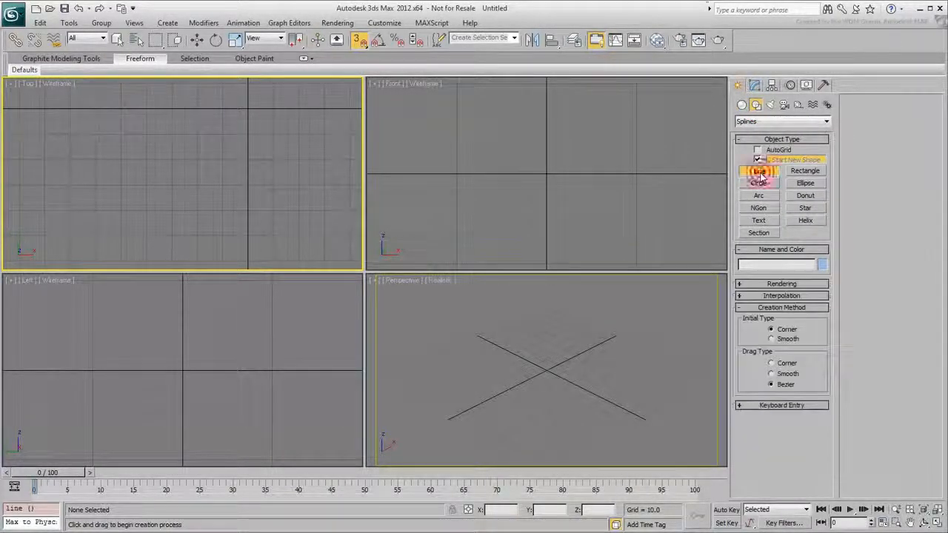
left_click(771, 362)
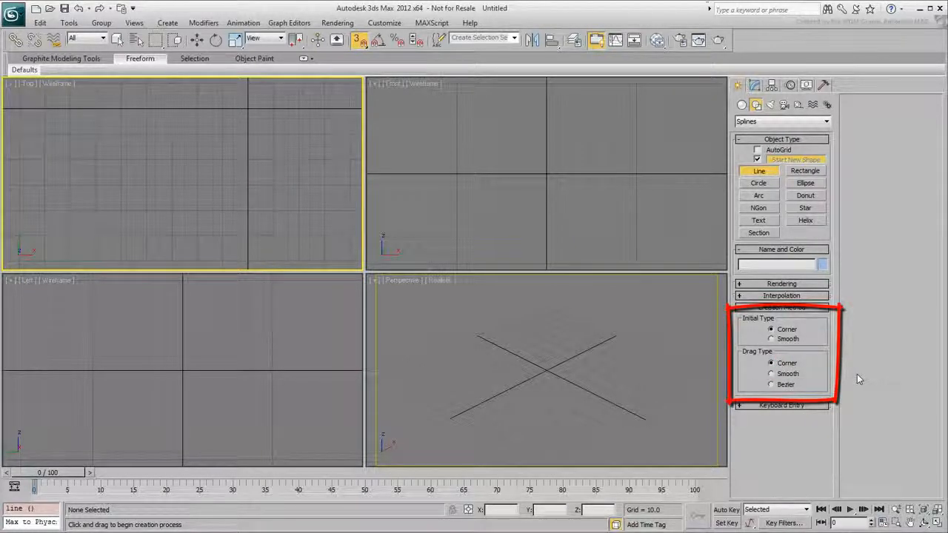
left_click(248, 109)
left_click(121, 109)
left_click(122, 235)
left_click(248, 235)
left_click(248, 210)
left_click(146, 211)
left_click(146, 184)
left_click(222, 185)
left_click(222, 159)
left_click(146, 159)
left_click(146, 134)
left_click(248, 134)
left_click(248, 110)
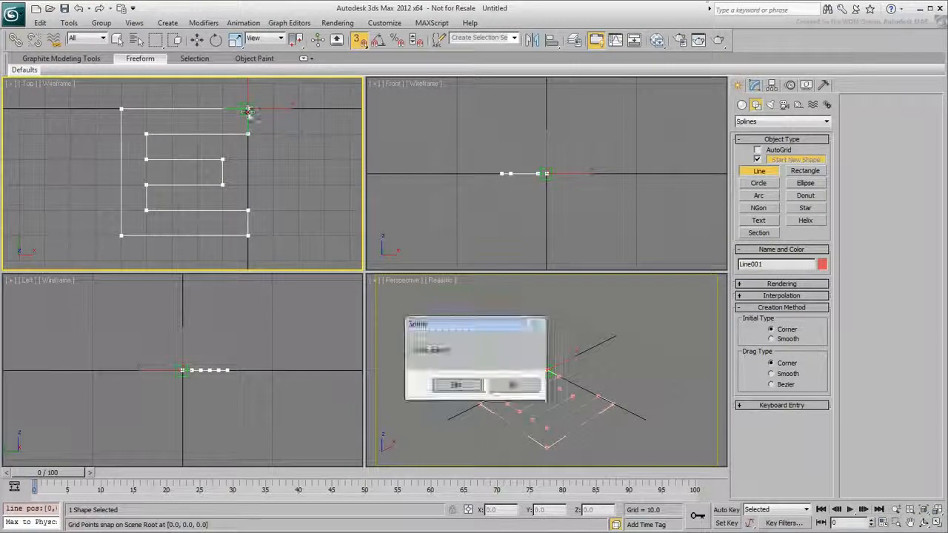
left_click(457, 385)
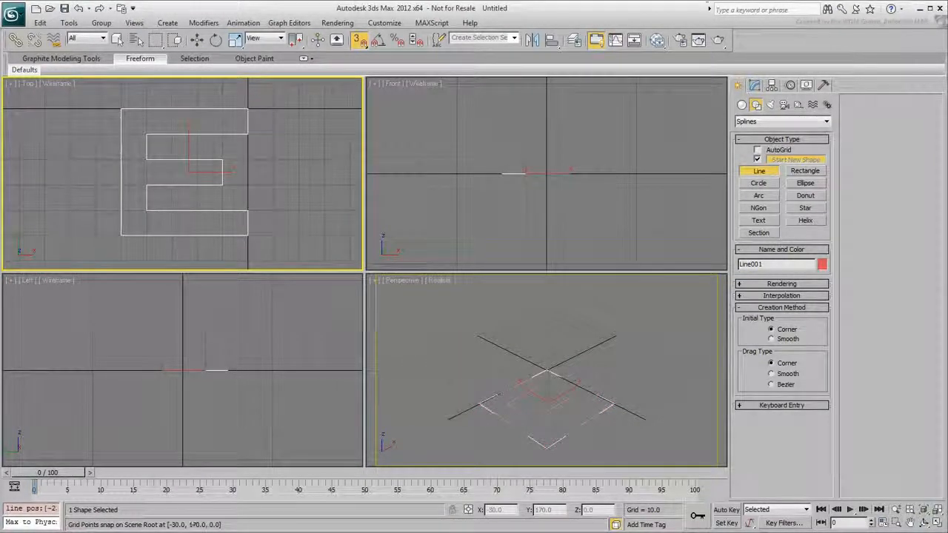
Step: Draw a closed C-shaped line, 50 by 50 units and standing on the origin, in the Front view
middle_click_drag(535, 186, 535, 249)
scroll(539, 236, "up", 3)
left_click(584, 106)
left_click(456, 106)
left_click(456, 232)
left_click(584, 233)
left_click(584, 207)
left_click(482, 207)
left_click(482, 132)
left_click(581, 132)
left_click(583, 107)
left_click(454, 386)
Step: Draw a closed G-shaped line, 50 by 50 units and standing on the origin, in the Left view
middle_click_drag(239, 348, 266, 371)
scroll(230, 387, "up", 4)
left_click(263, 302)
left_click(137, 302)
left_click(136, 427)
left_click(263, 428)
left_click(263, 353)
left_click(187, 353)
left_click(187, 378)
left_click(238, 378)
left_click(238, 403)
left_click(161, 403)
left_click(161, 326)
left_click(263, 326)
left_click(263, 302)
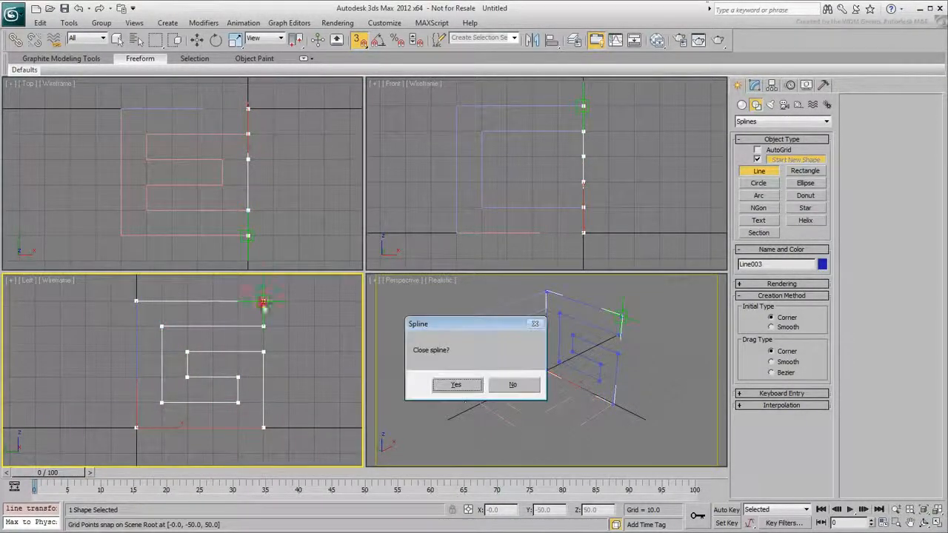
left_click(456, 385)
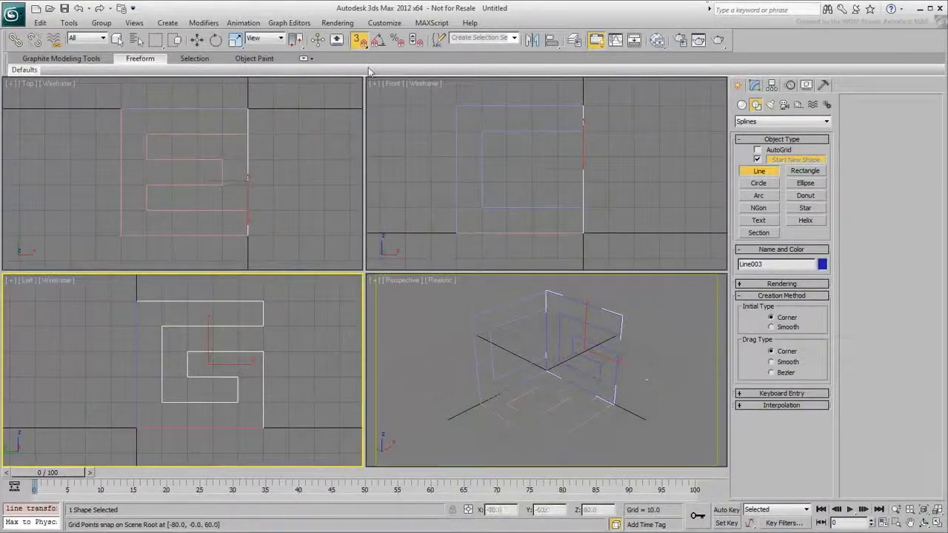
Step: Turn off snapping and change the object color of the C-shaped spline to red
right_click(685, 355)
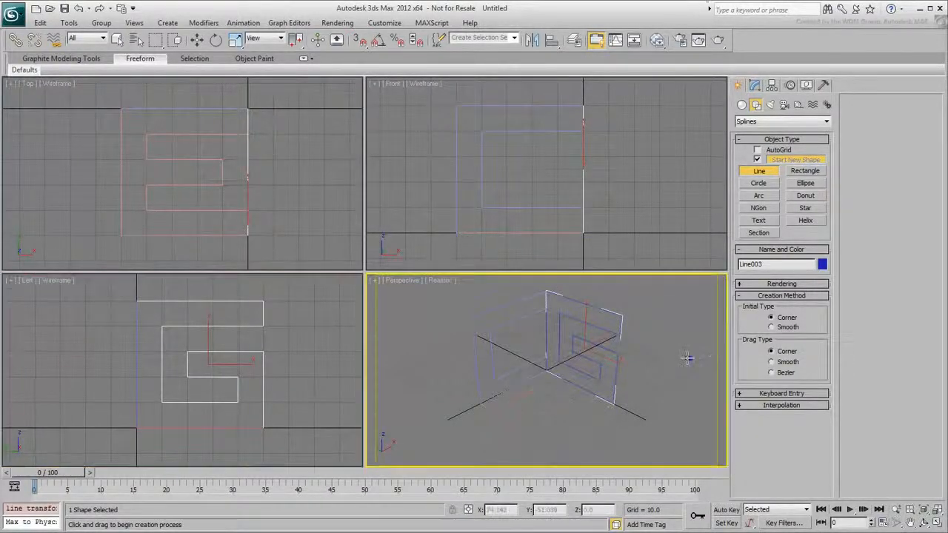
right_click(685, 355)
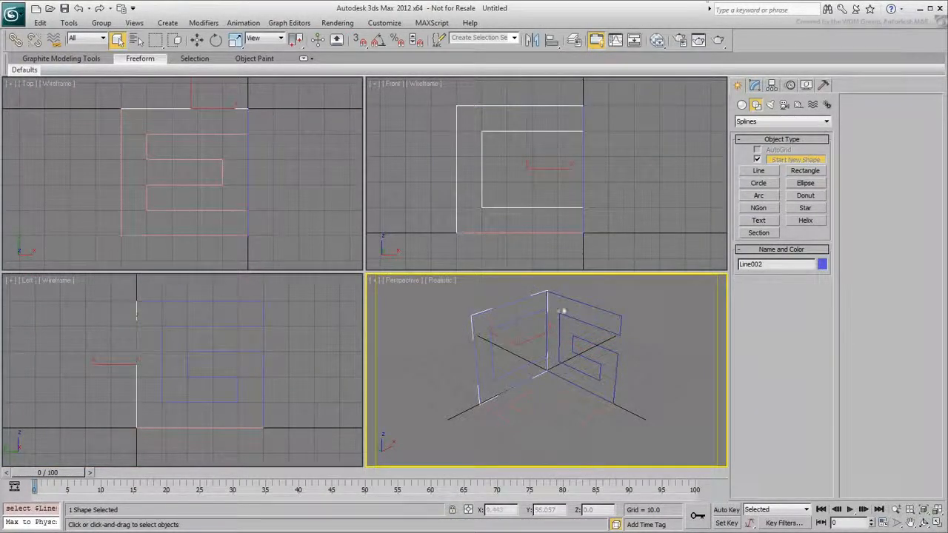
left_click(823, 265)
left_click(379, 252)
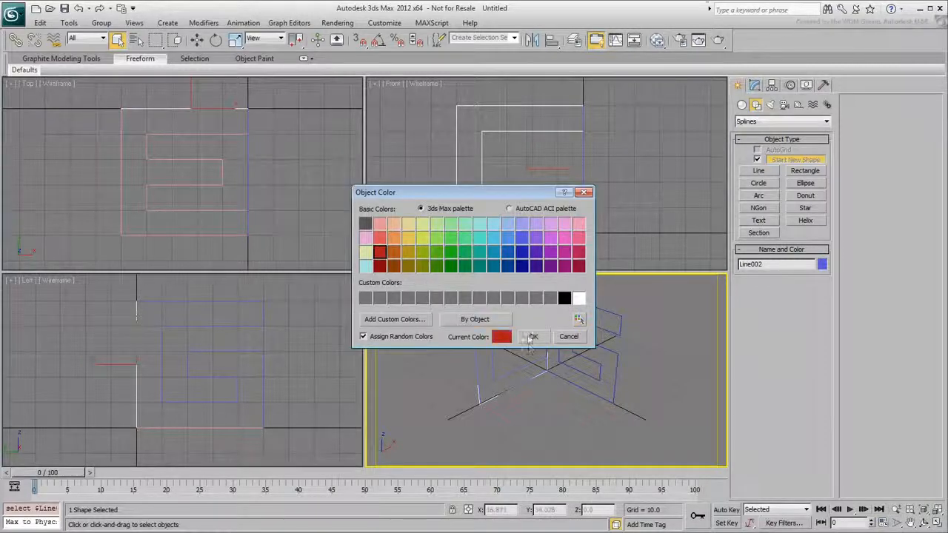
left_click(533, 336)
Step: Deselect the shapes, hide the grid in the Perspective view and maximize that viewport
left_click(685, 330)
key("g")
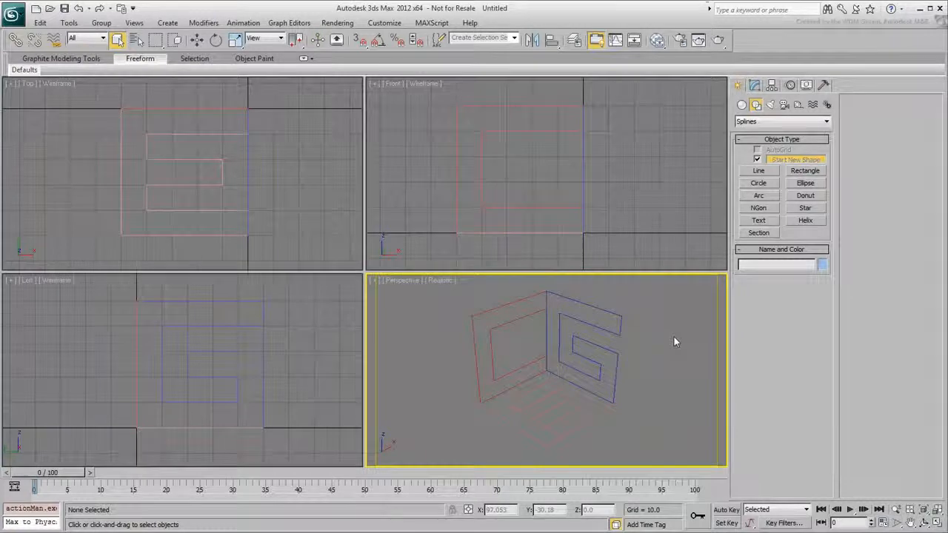
key("alt+w")
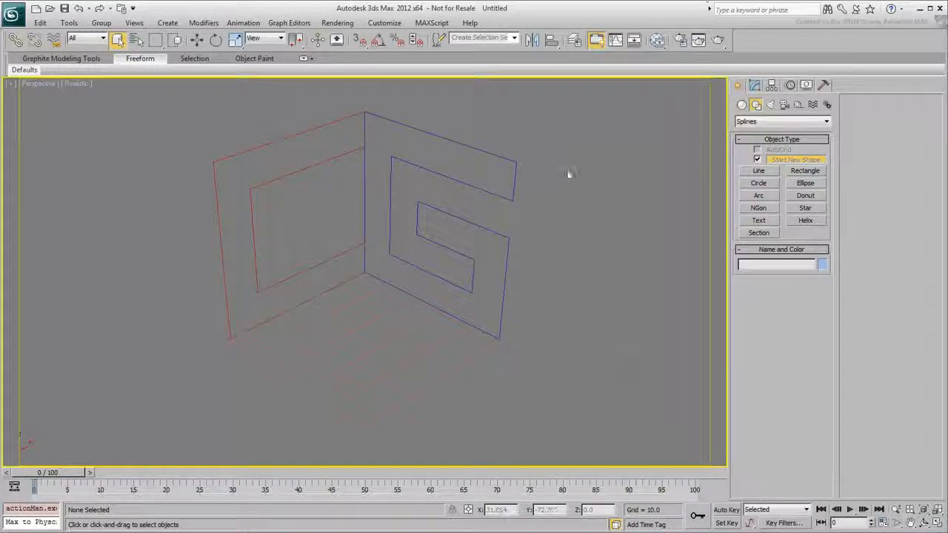
Step: Apply an Extrude modifier with an amount of 50 to all three letter shapes together
left_click_drag(586, 127, 153, 395)
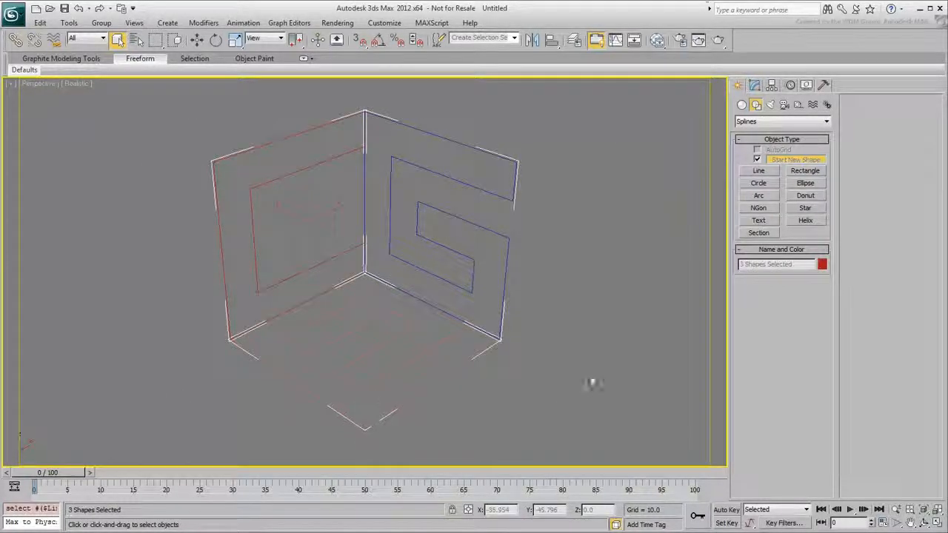
left_click(754, 84)
left_click(770, 118)
left_click(763, 502)
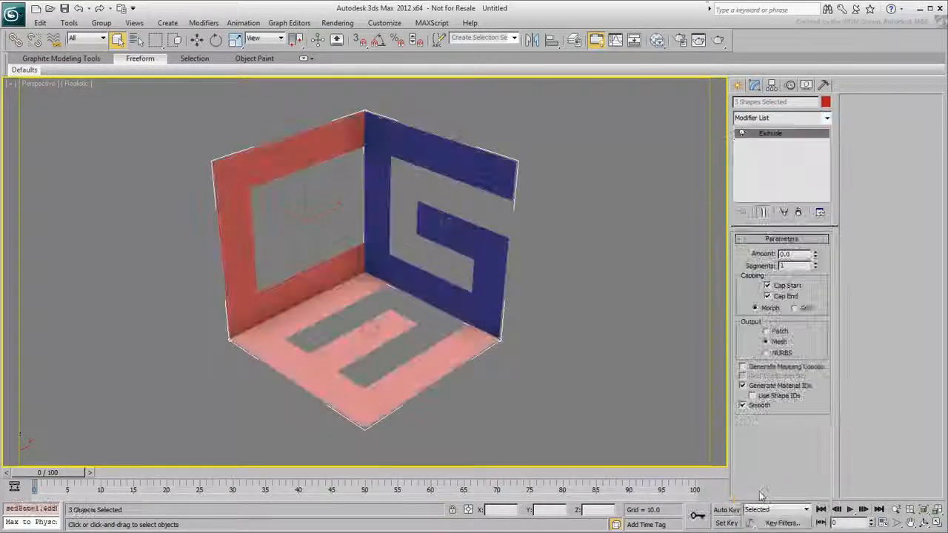
double_click(806, 253)
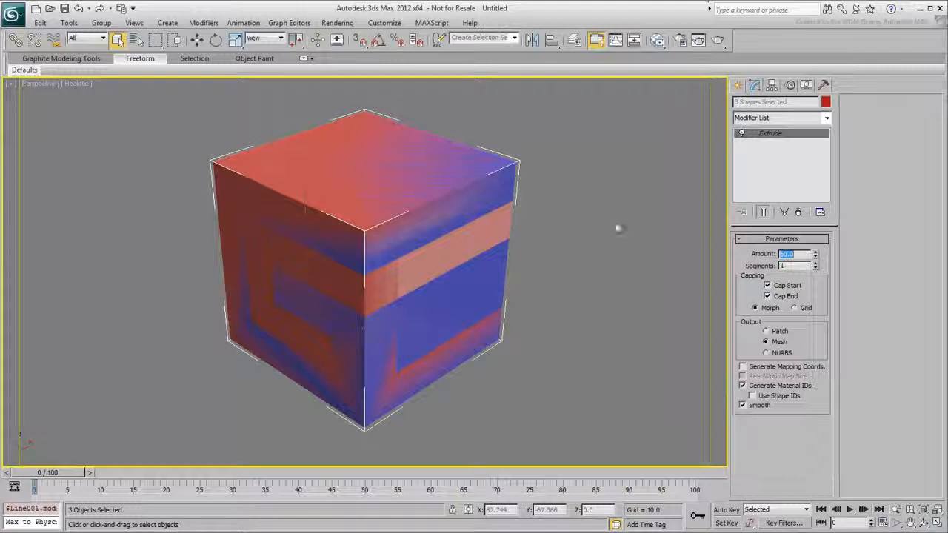
middle_click_drag(568, 207, 559, 212)
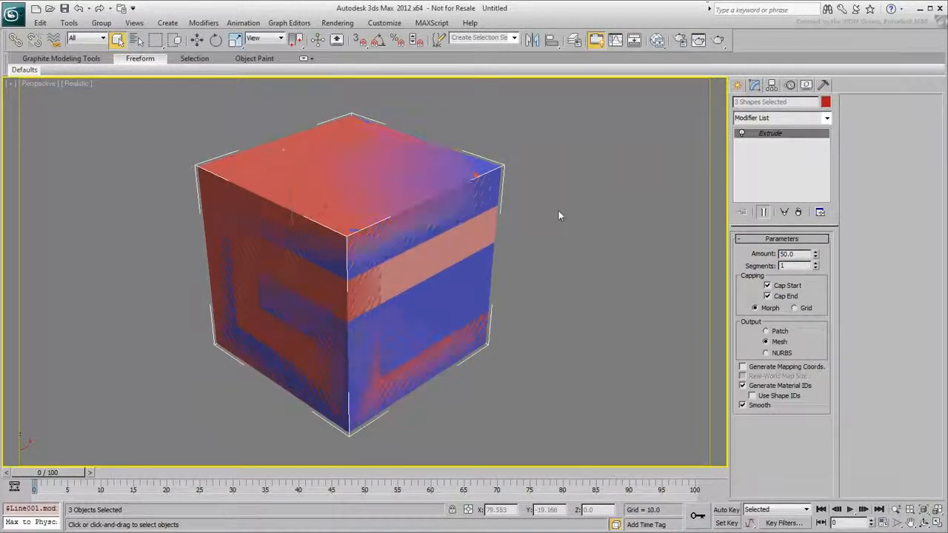
left_click(559, 213)
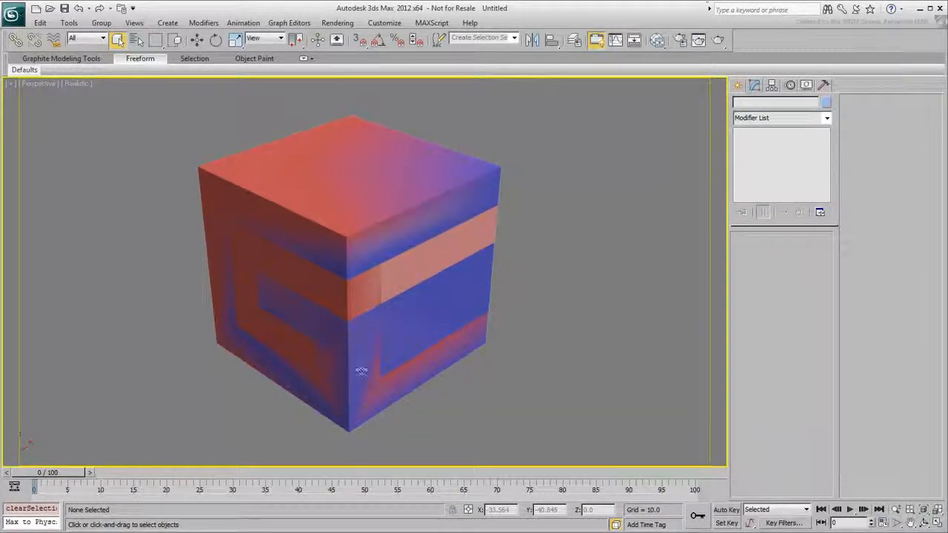
Step: Intersect the red C-shaped extrusion with the other two letter extrusions in a single ProBoolean compound object
left_click(361, 217)
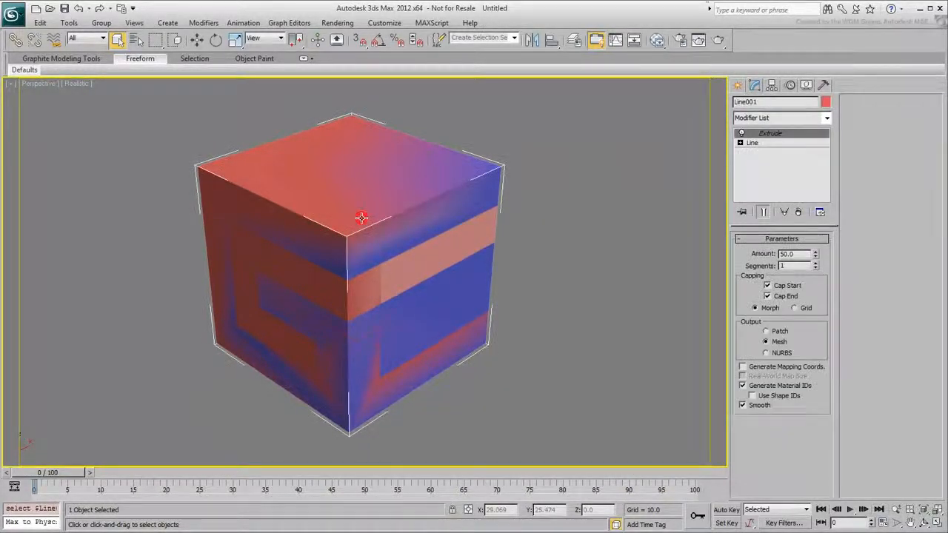
left_click(740, 87)
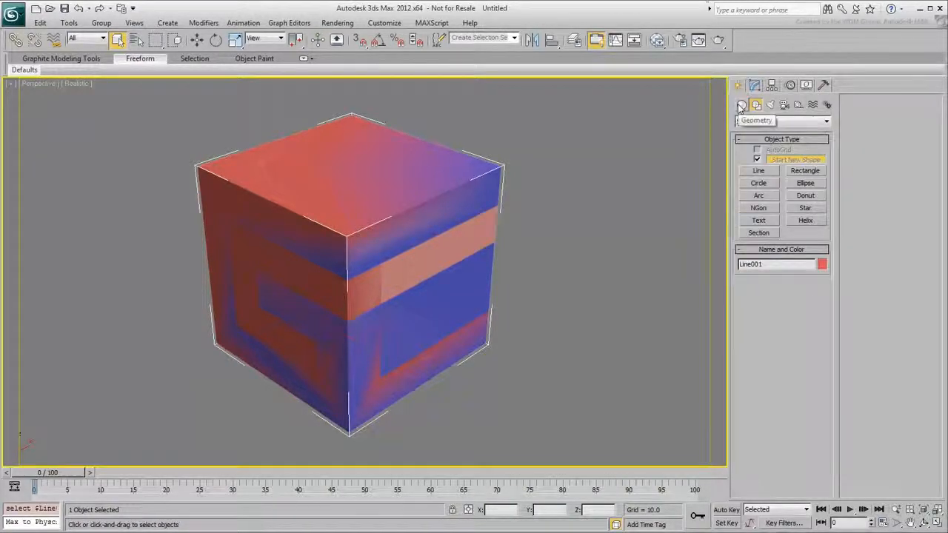
left_click(740, 105)
left_click(784, 122)
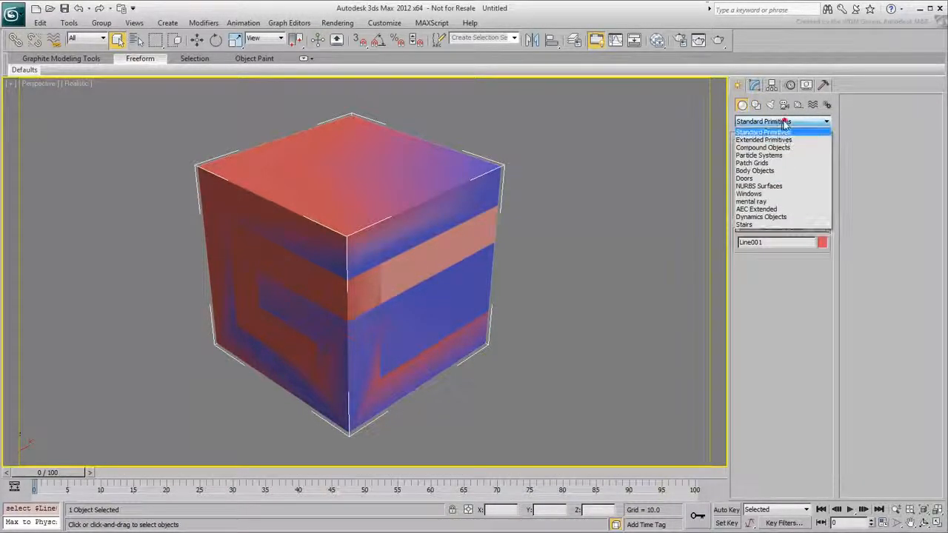
left_click(762, 147)
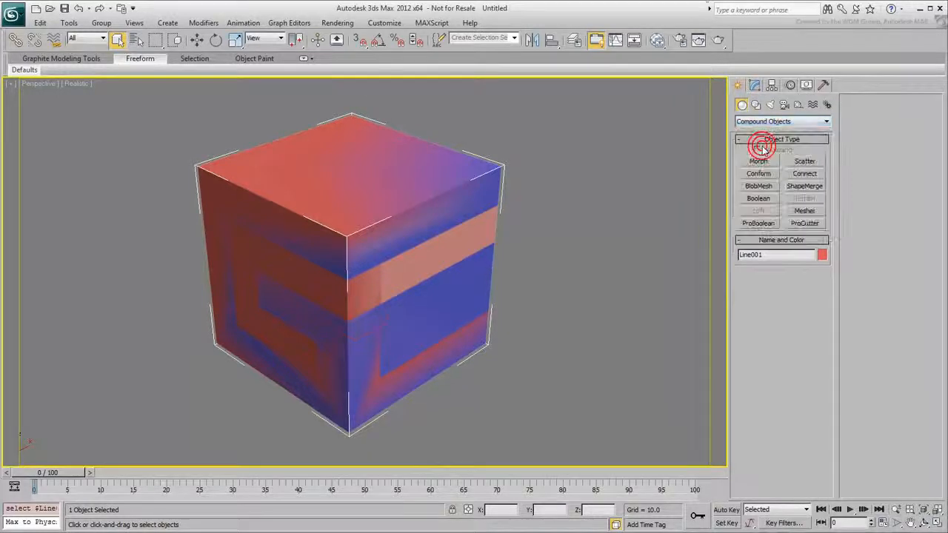
left_click(757, 225)
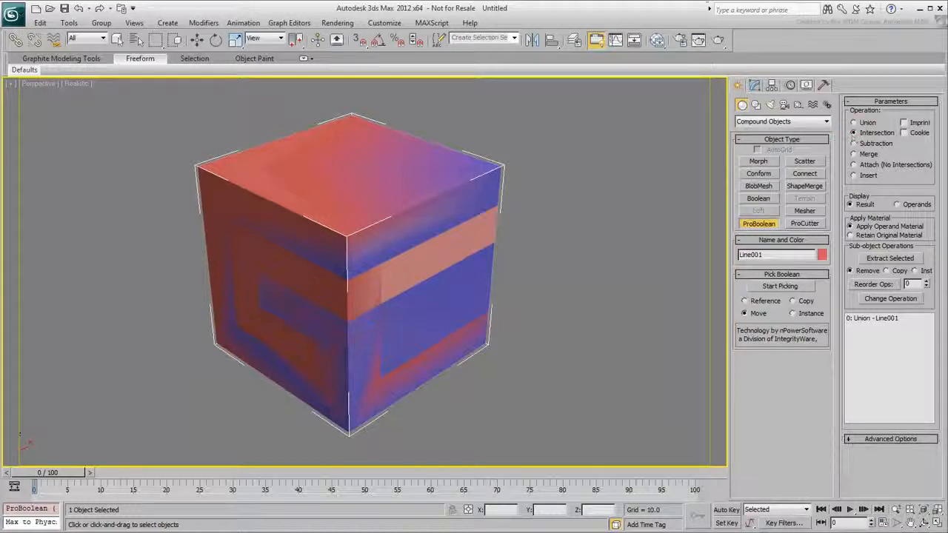
left_click(780, 286)
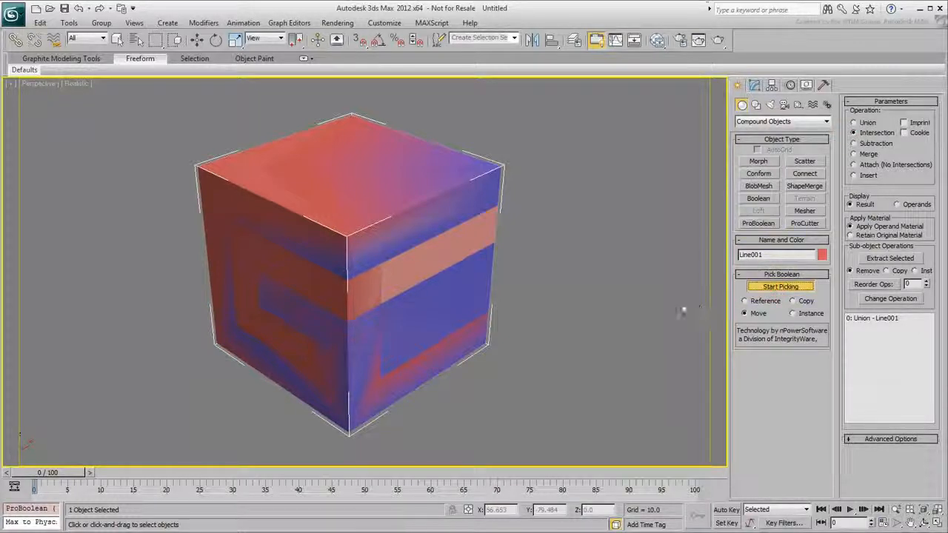
left_click(351, 272)
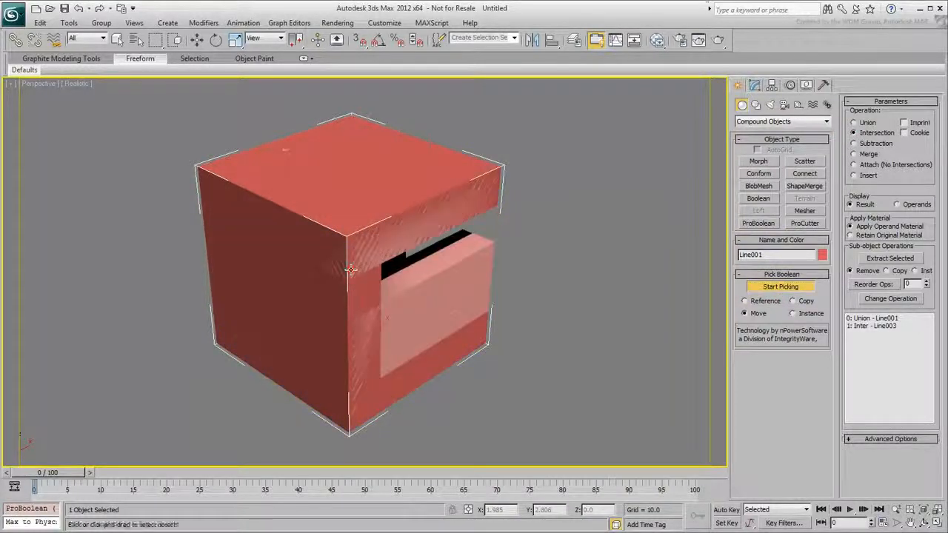
left_click(352, 272)
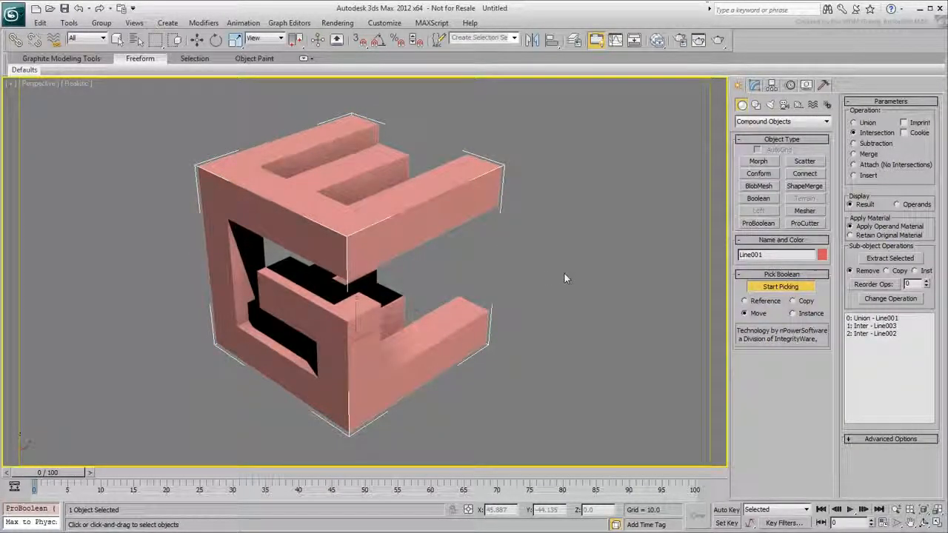
Step: Convert the intersected letter cube to an Editable Poly
key("w")
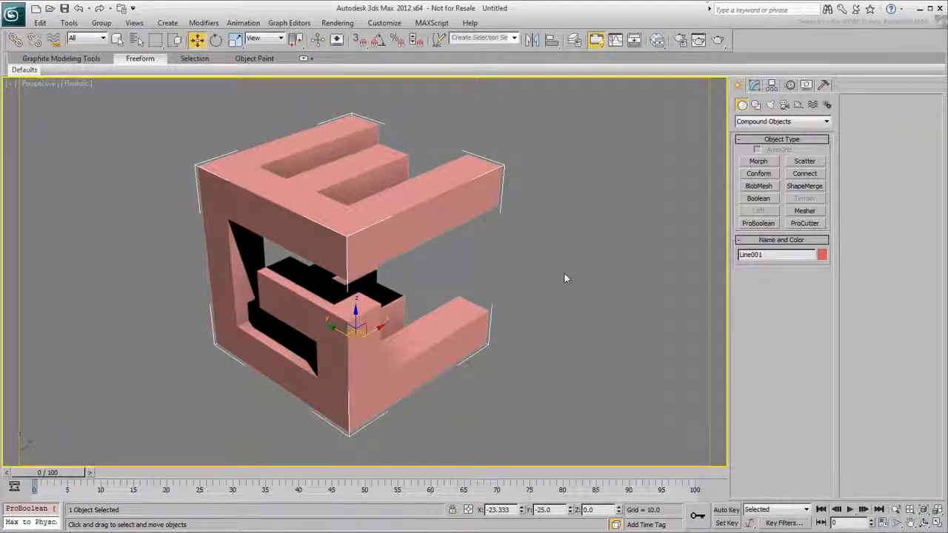
right_click(381, 251)
mouse_move(395, 366)
left_click(459, 374)
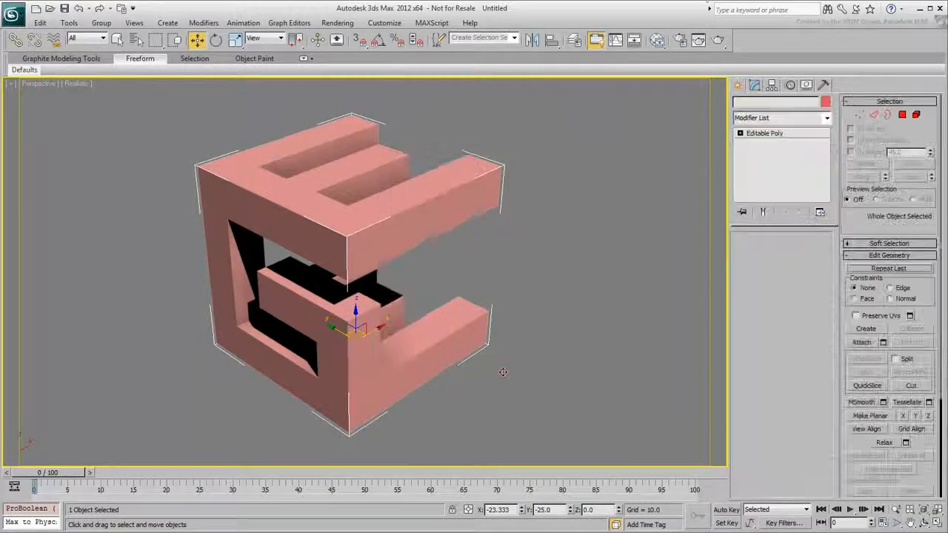
Step: Chamfer all edges of the letter cube with an amount of 1.0 and 3 segments
key("2")
key("ctrl+a")
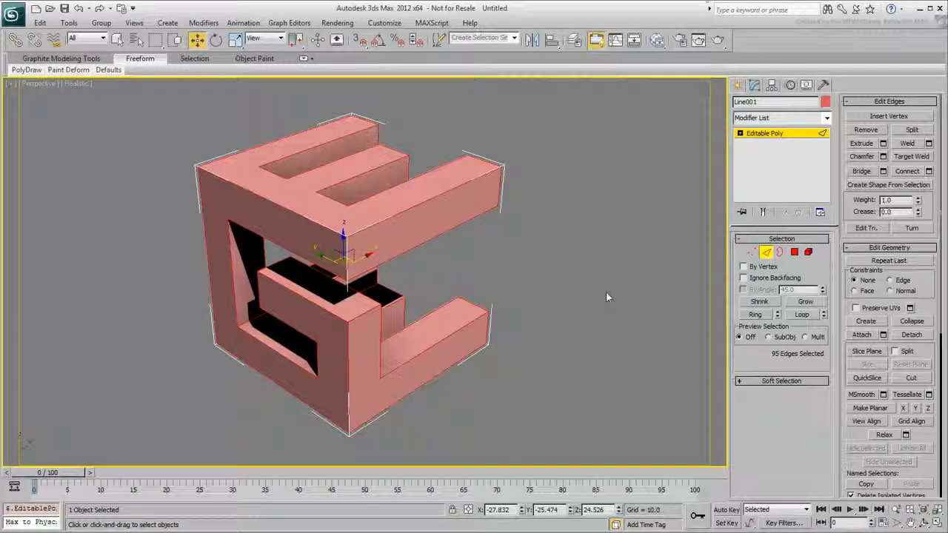
left_click(882, 156)
left_click(883, 171)
left_click_drag(378, 296, 379, 299)
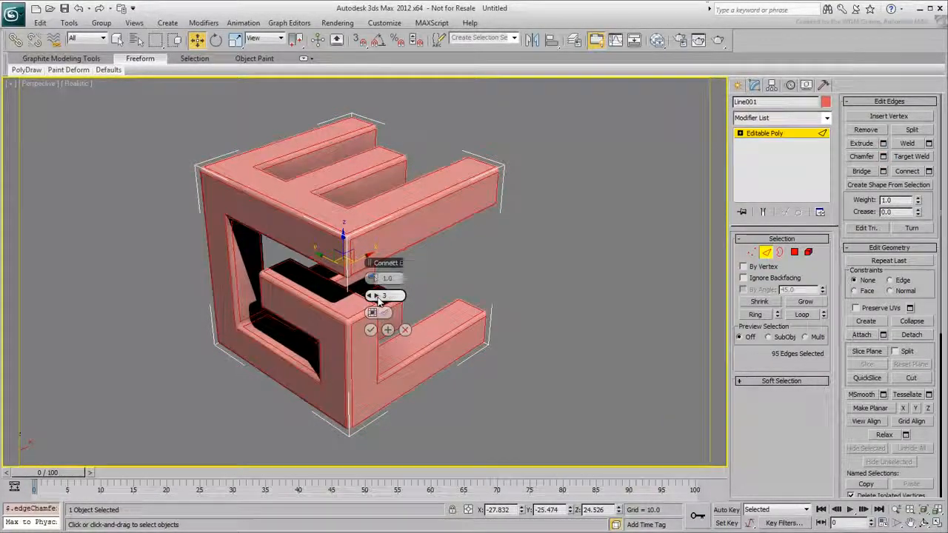
left_click(370, 329)
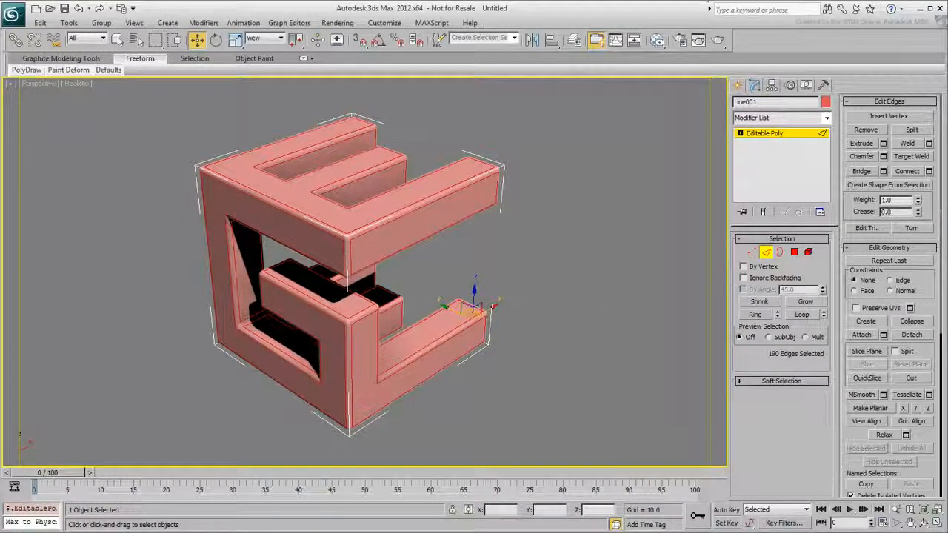
left_click(766, 252)
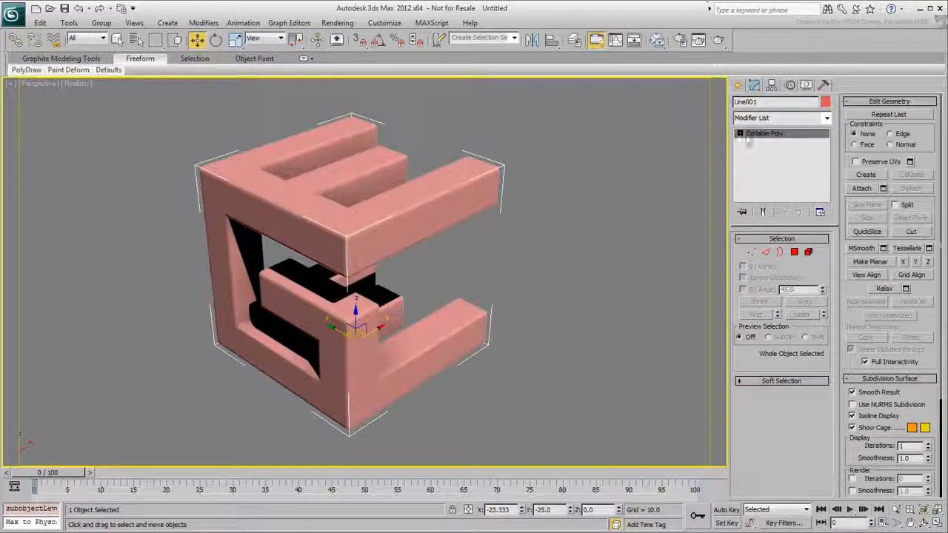
Step: Align the letter cube's pivot to the world and center it on the object
left_click(772, 84)
left_click(776, 161)
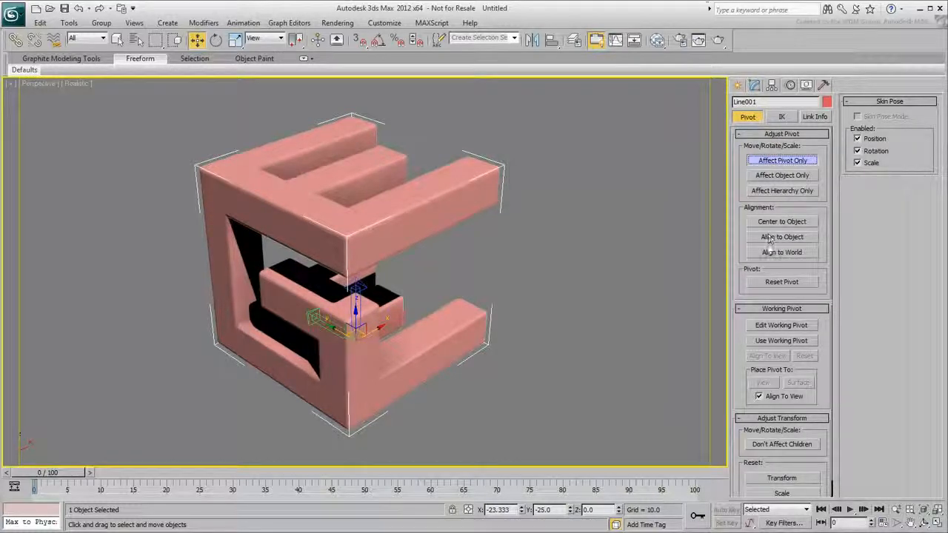
left_click(773, 253)
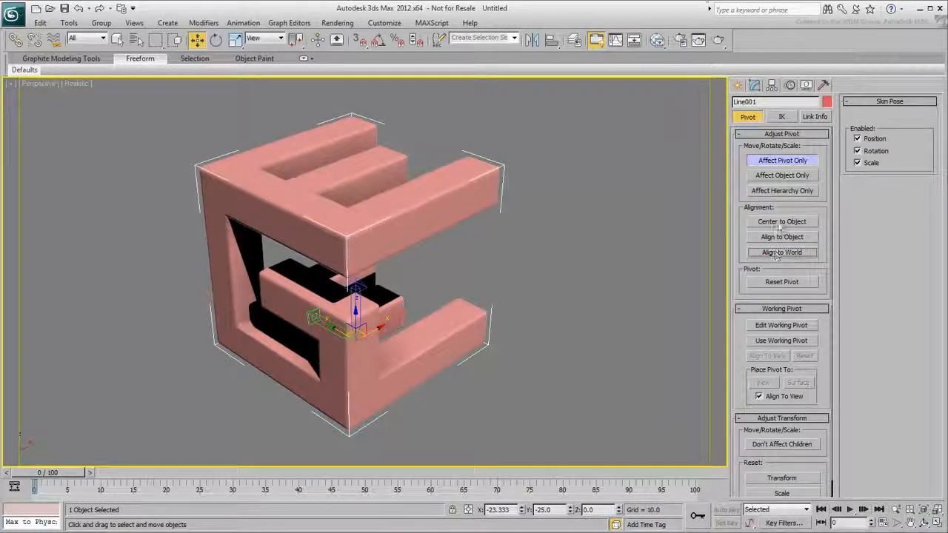
left_click(777, 221)
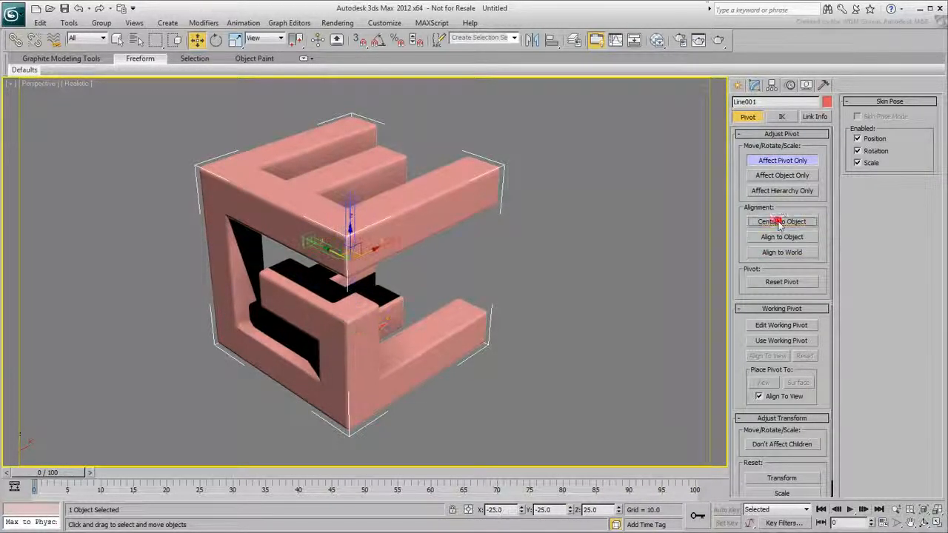
left_click(780, 160)
Step: Create a box about 504 long, 489 wide and 250 high in the Top view, enclosing the letter cube
middle_click_drag(543, 287, 553, 339, "alt")
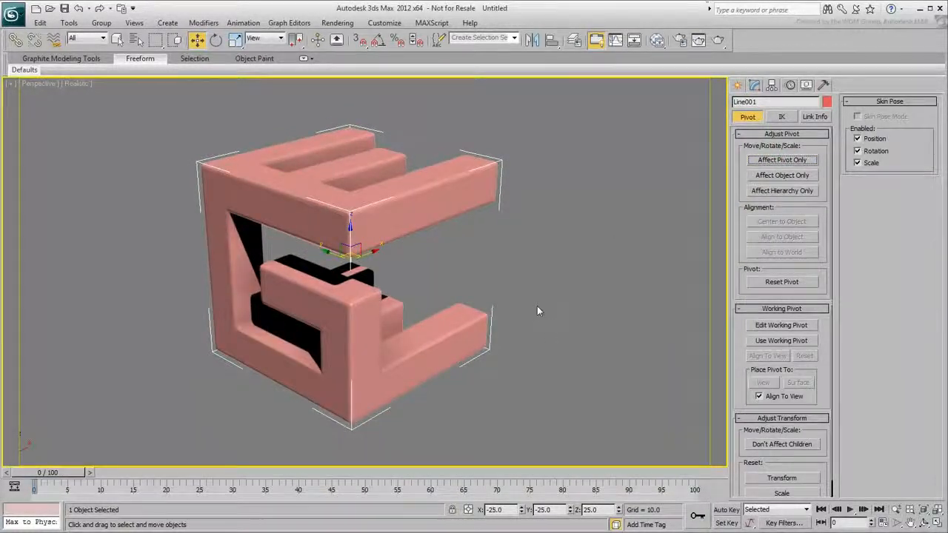
scroll(536, 306, "down", 5)
middle_click_drag(439, 331, 472, 316)
key("alt+w")
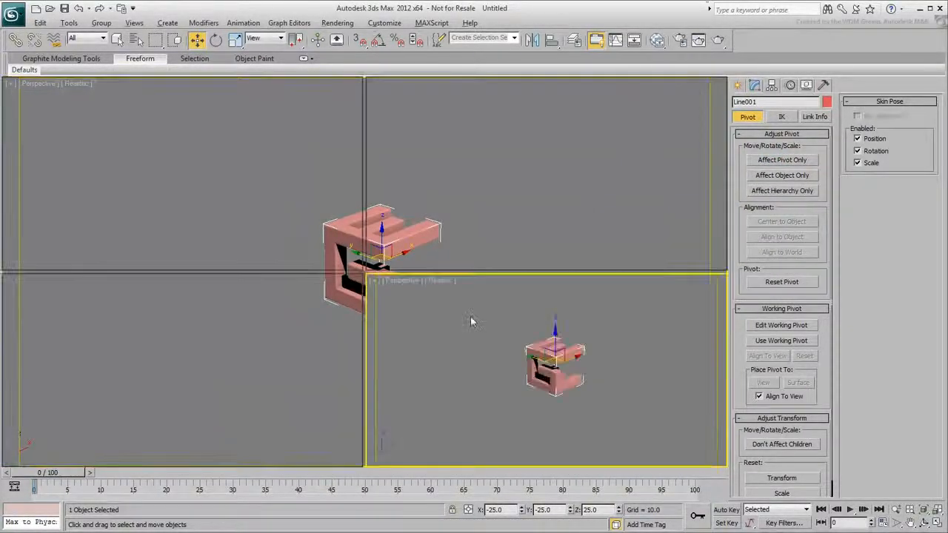
right_click(241, 207)
scroll(241, 207, "down", 5)
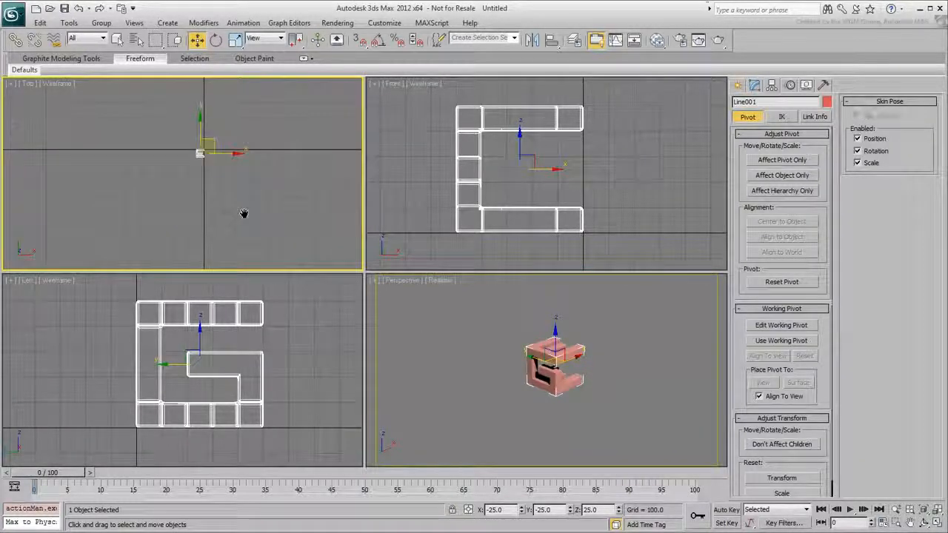
left_click(738, 85)
left_click(770, 121)
left_click(752, 132)
left_click(758, 162)
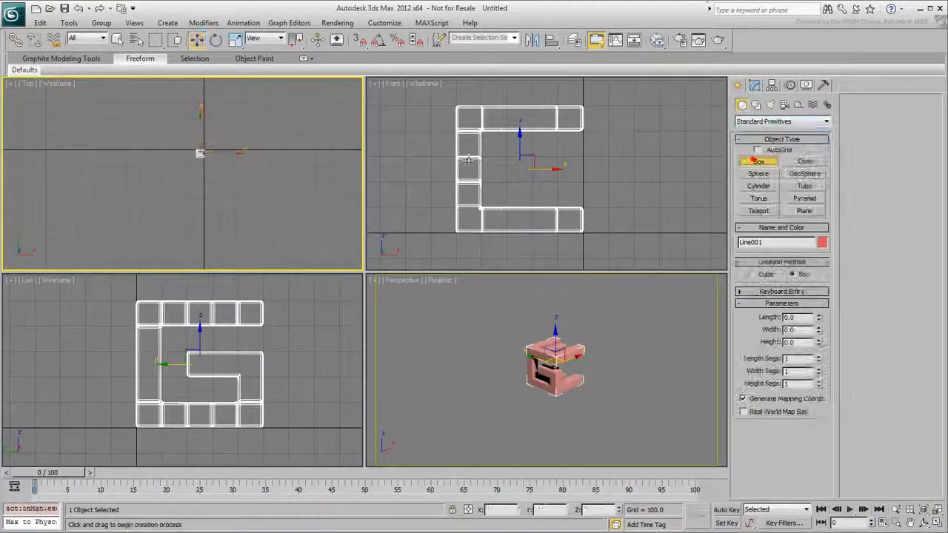
left_click_drag(213, 141, 136, 219)
left_click(135, 180)
left_click(935, 509)
Step: Convert the large box to an Editable Poly
right_click(516, 355)
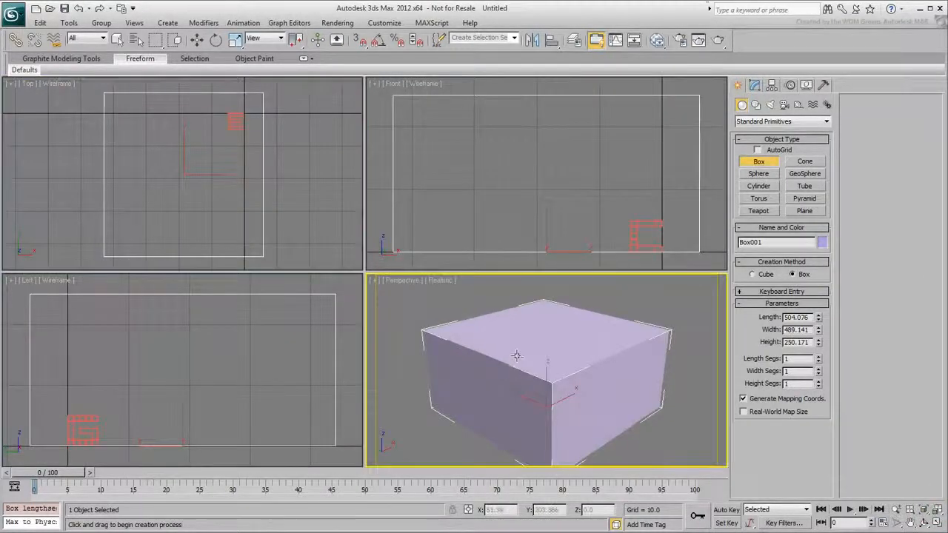
right_click(516, 355)
right_click(512, 354)
mouse_move(536, 463)
left_click(629, 471)
Step: Delete the box's top polygon and its two side walls nearest the Perspective view, leaving an open room corner
left_click(794, 252)
left_click(540, 348)
key("Delete")
left_click(489, 392)
key("Delete")
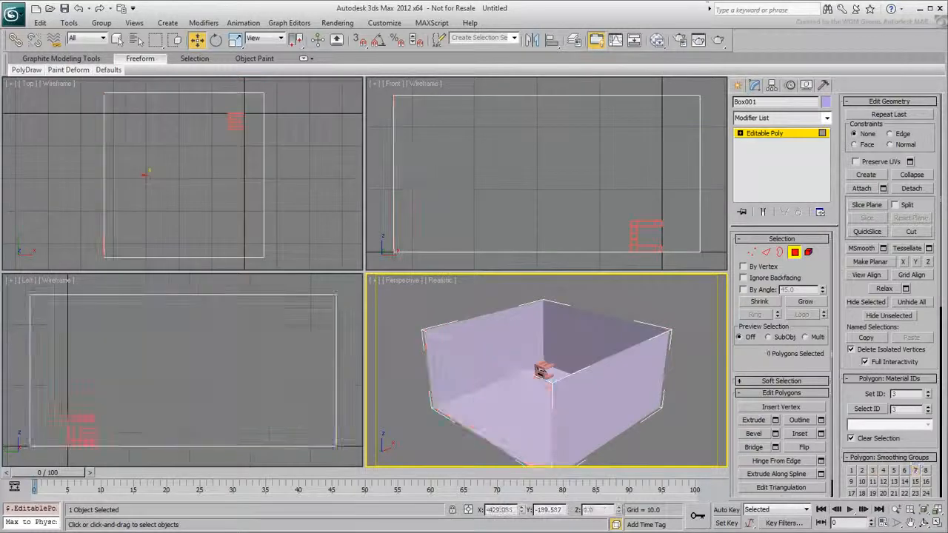
left_click(608, 392)
key("Delete")
left_click(795, 255)
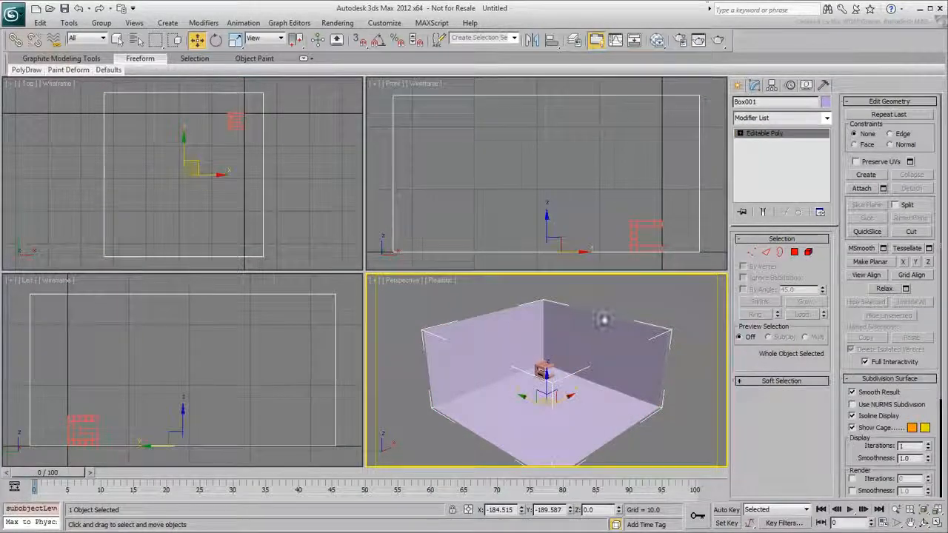
Step: Apply a Shell modifier to the room corner and raise the letter cube to a Z position of about 100
left_click(789, 120)
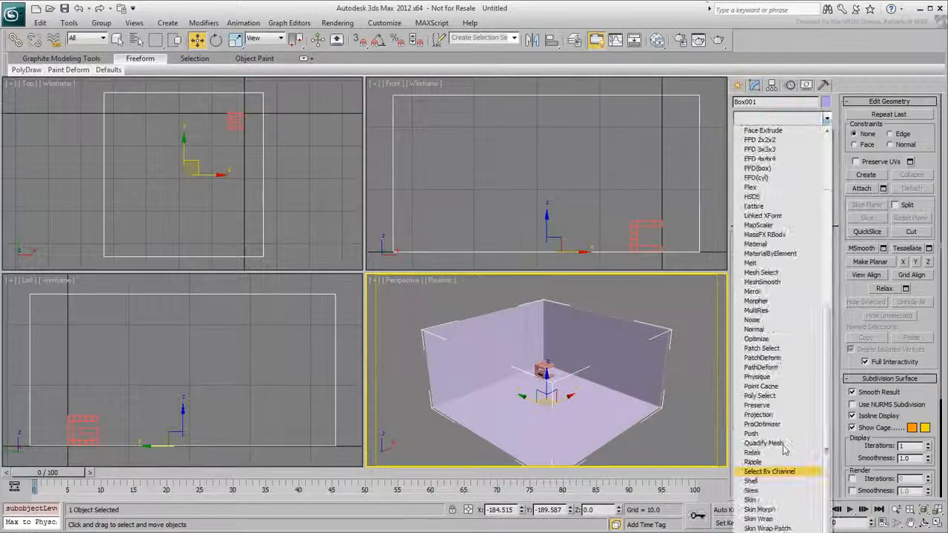
left_click(766, 499)
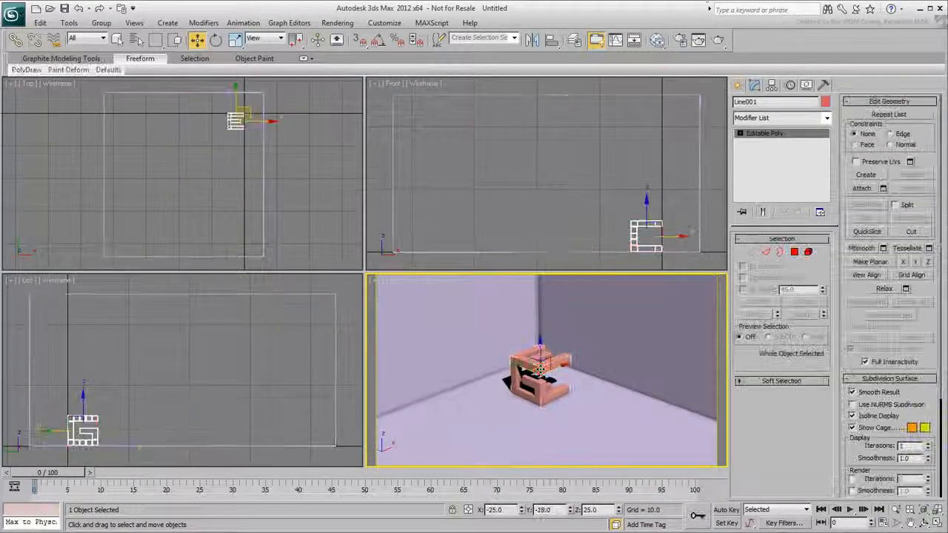
left_click_drag(540, 368, 552, 286)
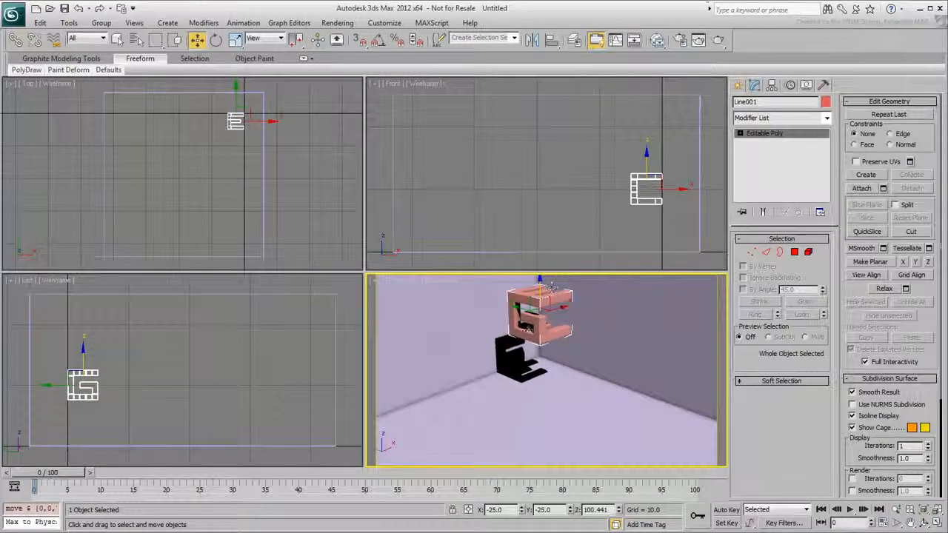
middle_click_drag(563, 311, 567, 403, "alt")
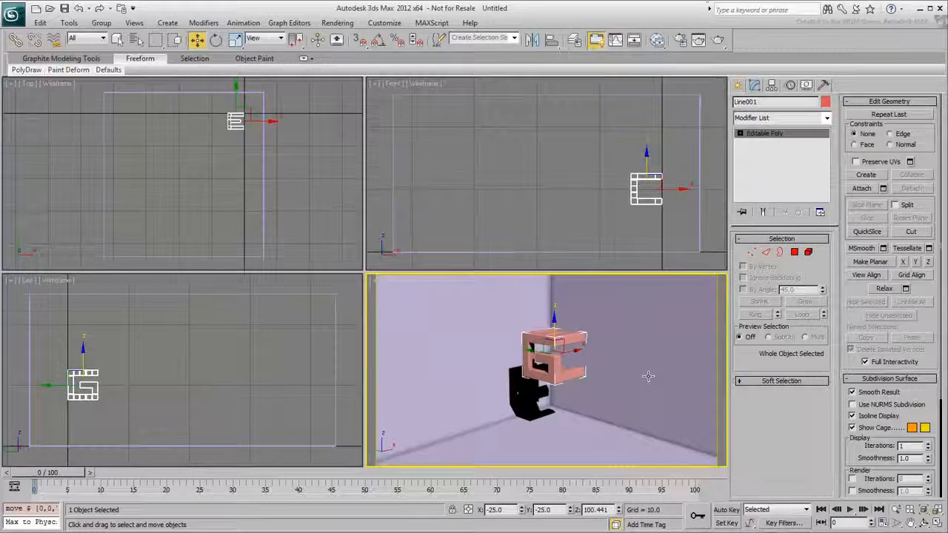
Step: Create a standard Target Spot light in the Top view, aimed along the X axis through the letter cube at the wall behind it
left_click(738, 84)
left_click(770, 105)
left_click(777, 121)
left_click(774, 139)
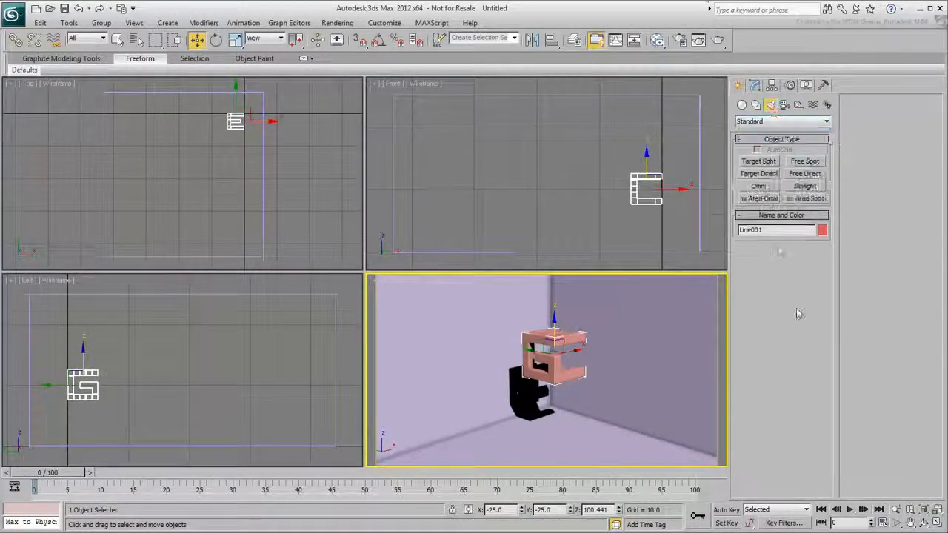
left_click(758, 160)
left_click_drag(146, 122, 269, 122)
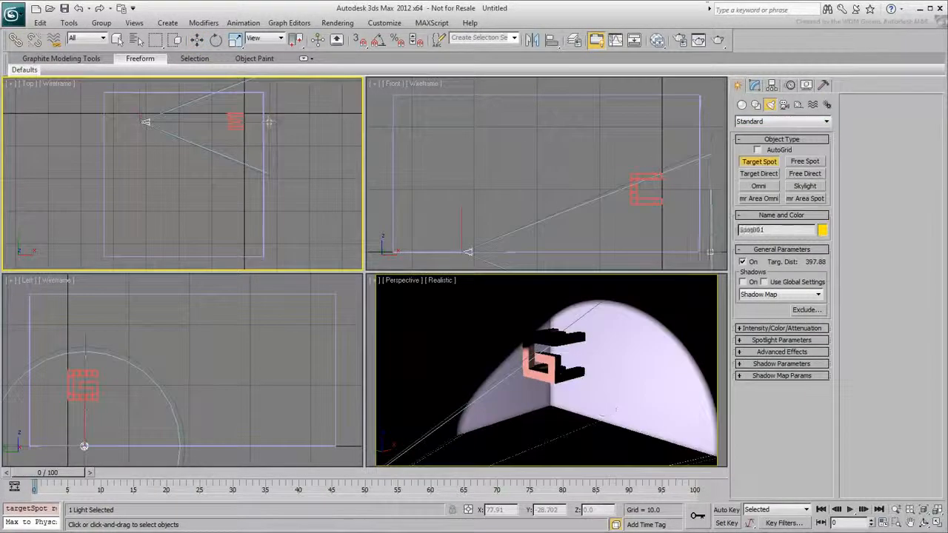
Step: Raise the spotlight and its target together to about Z 103, level with the letter cube, and turn on the light's shadows
right_click(558, 232)
left_click(558, 251)
right_click(558, 233)
left_click(575, 246)
left_click_drag(589, 222, 588, 158)
left_click(467, 187)
left_click(754, 84)
left_click(743, 302)
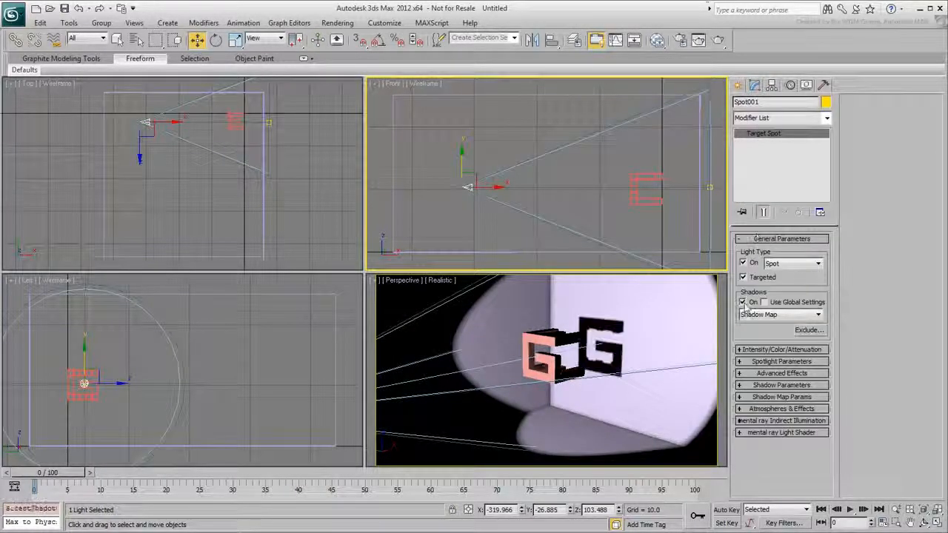
Step: Check the G shadow, try the spotlight far from the letter cube and close to it along X, and delete the light
right_click(596, 419)
key("alt+w")
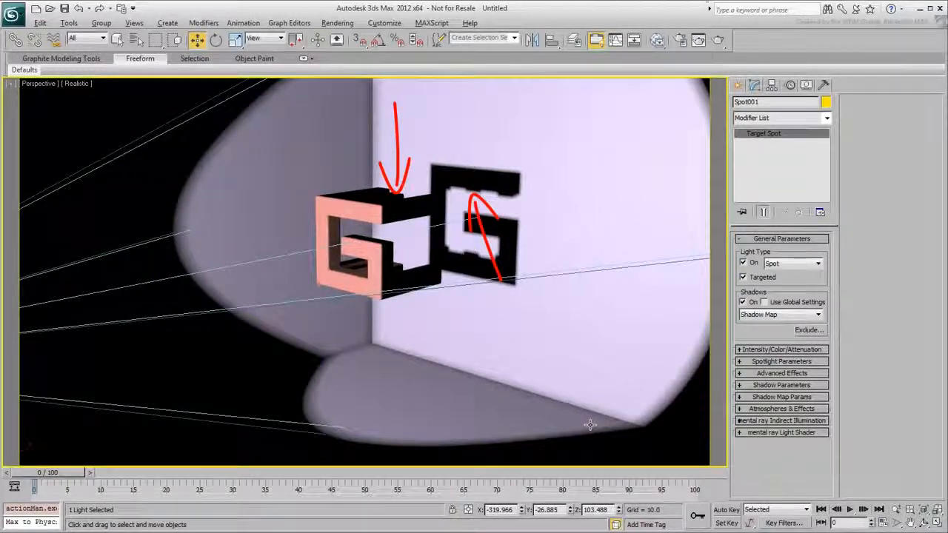
key("alt+w")
right_click(170, 131)
left_click_drag(169, 123, 3, 125)
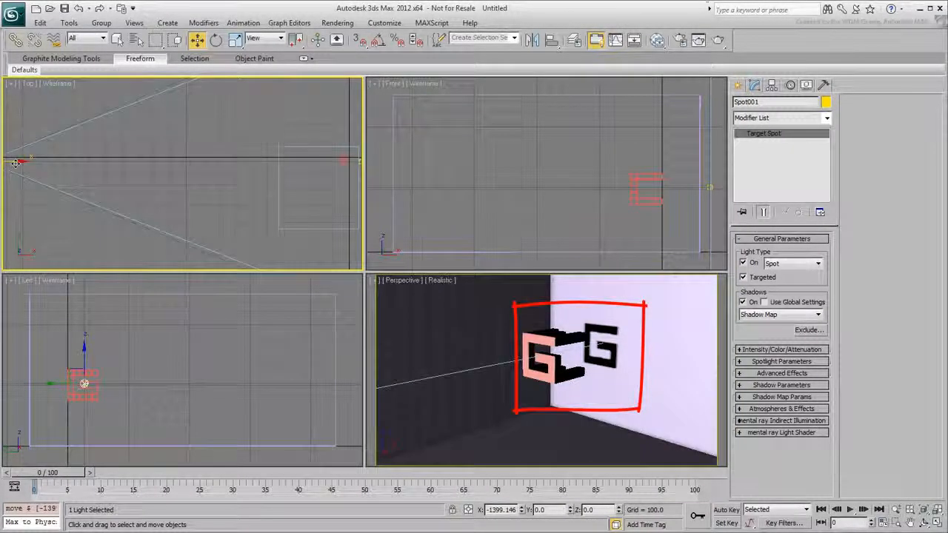
left_click_drag(16, 163, 294, 161)
middle_click_drag(311, 176, 185, 174)
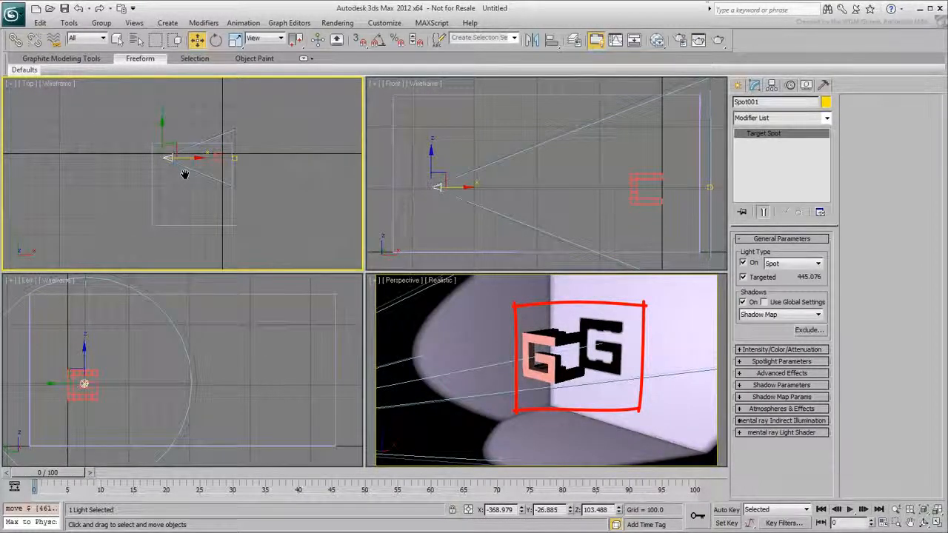
key("Delete")
scroll(192, 163, "up", 3)
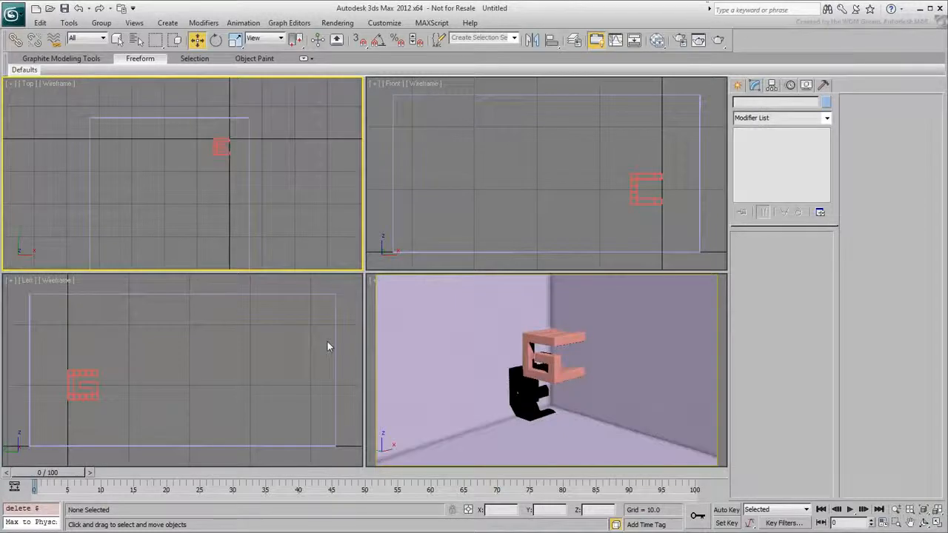
Step: Create a Free Direct light over the G in the Left view and move it back along X to about -213
left_click(738, 86)
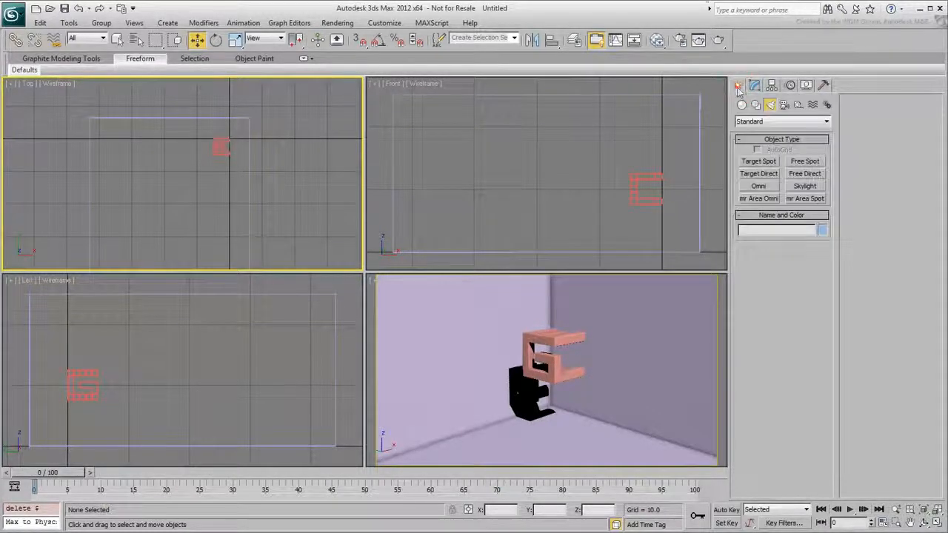
left_click(806, 172)
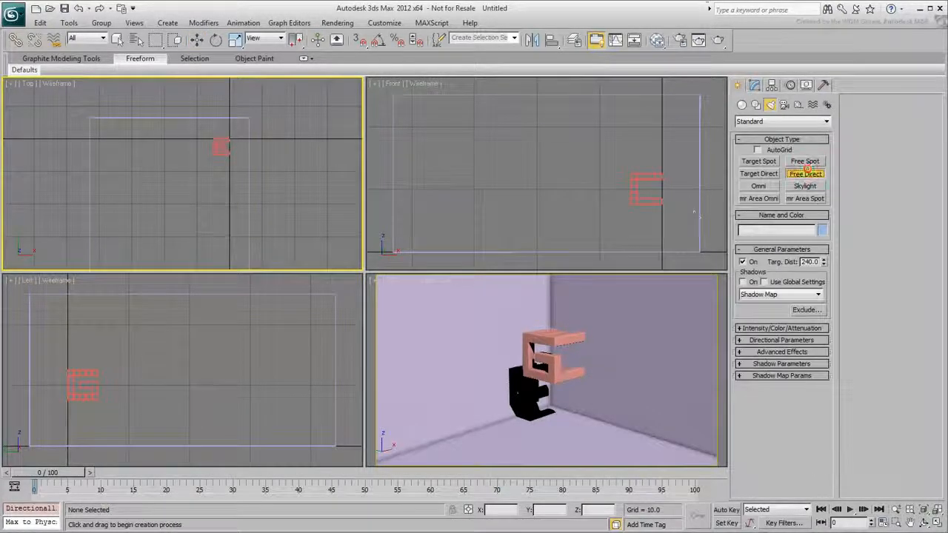
left_click(82, 384)
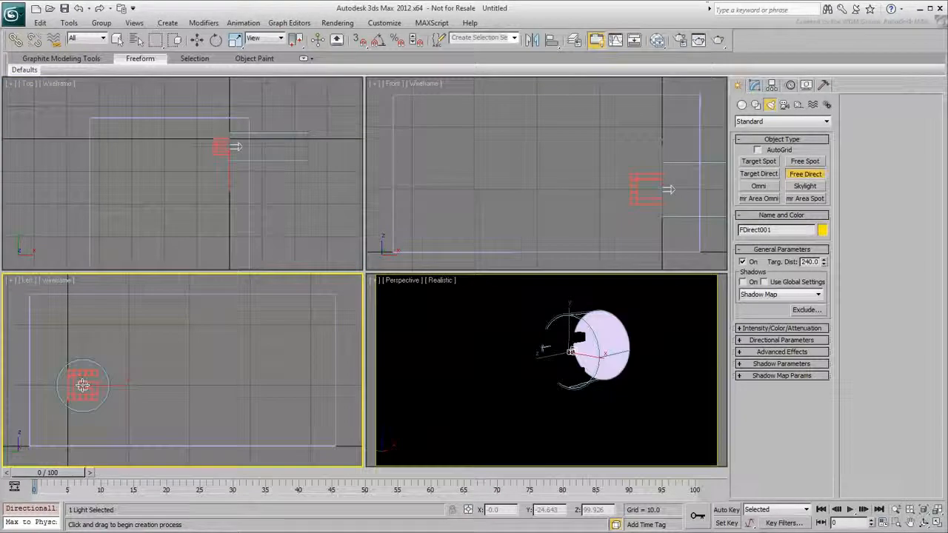
right_click(236, 145)
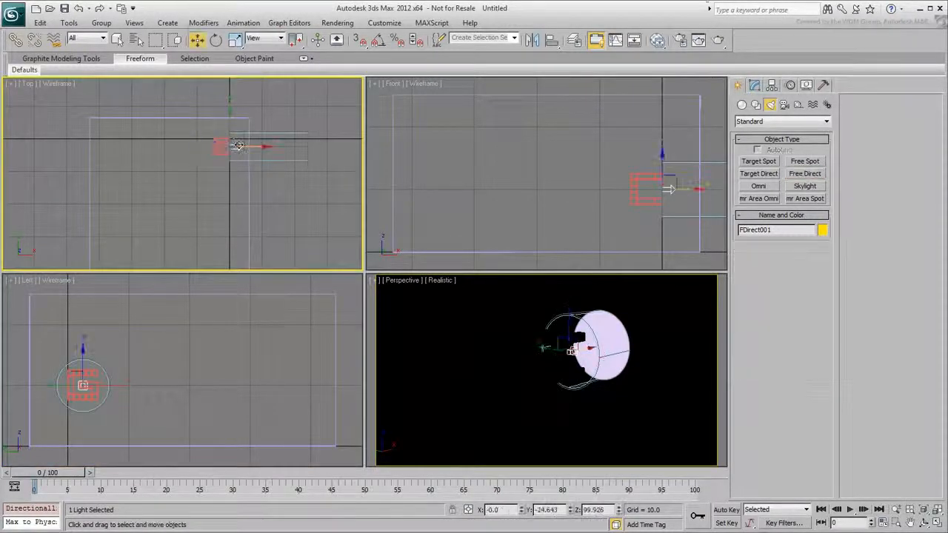
left_click_drag(254, 147, 168, 146)
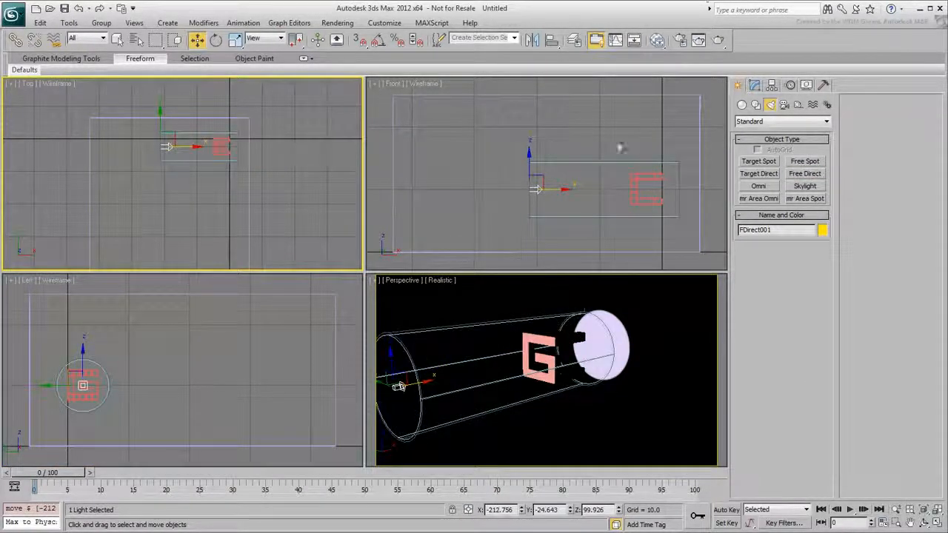
Step: Turn on the directional light's shadows and set its shadow map size to 1000 and sample range to 8
left_click(754, 85)
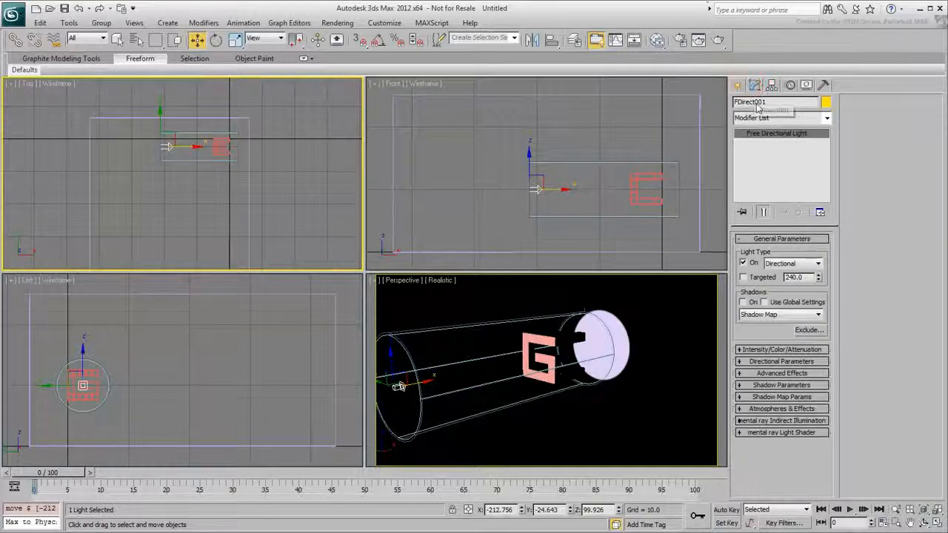
left_click(743, 302)
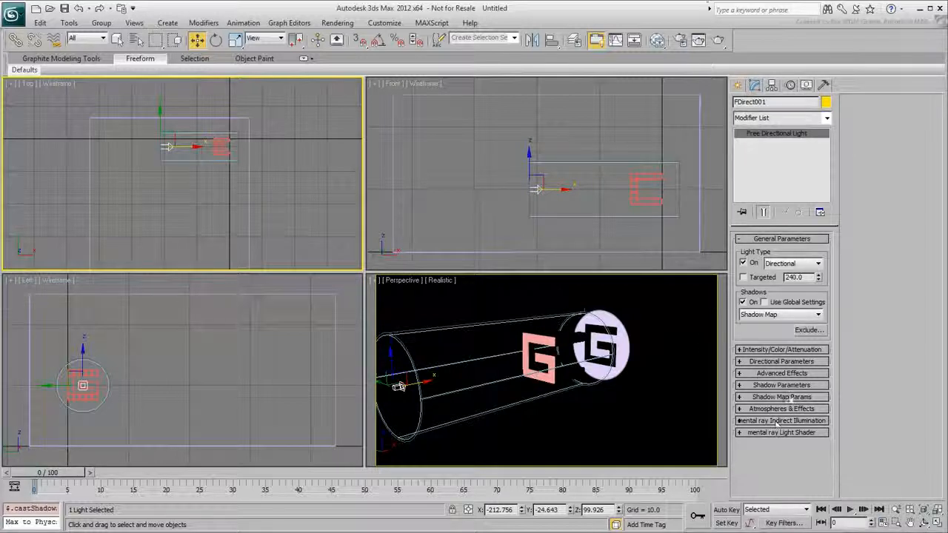
left_click(782, 397)
double_click(806, 411)
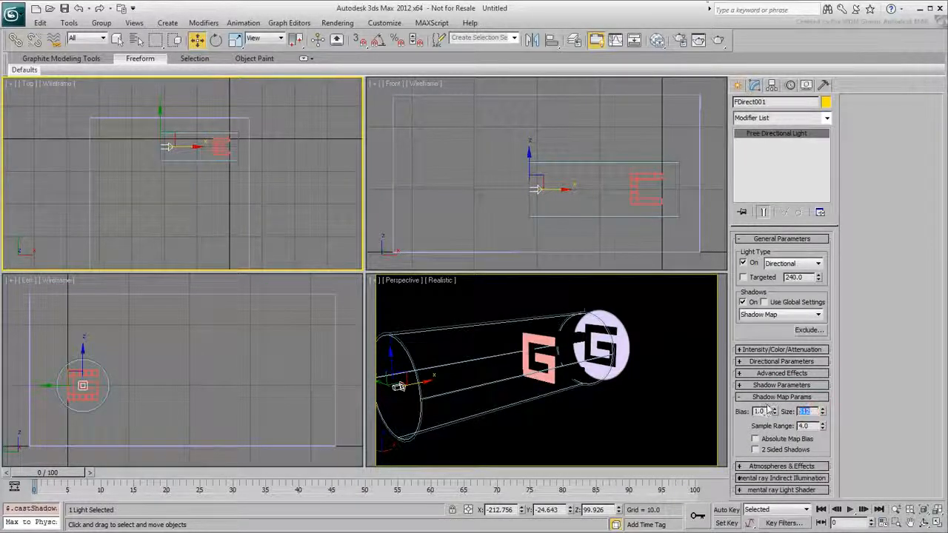
type("1000")
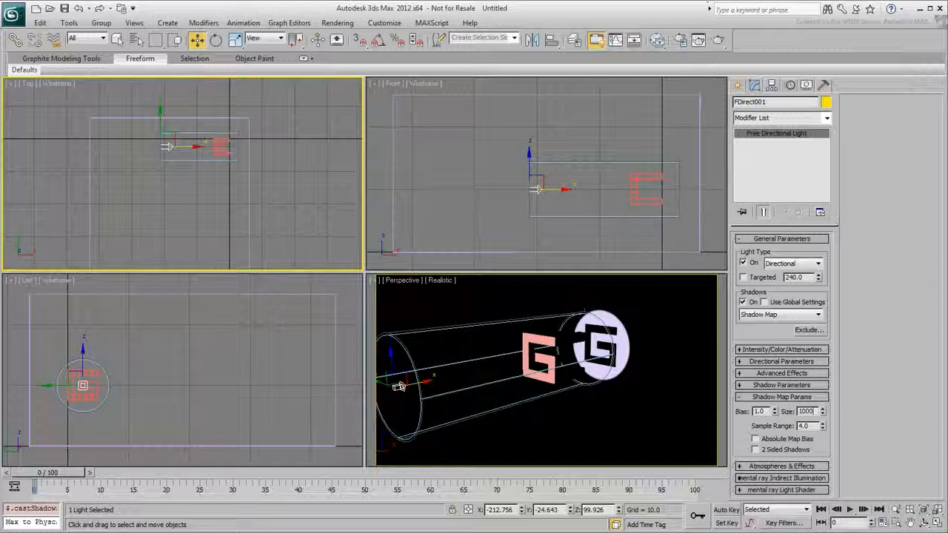
double_click(813, 426)
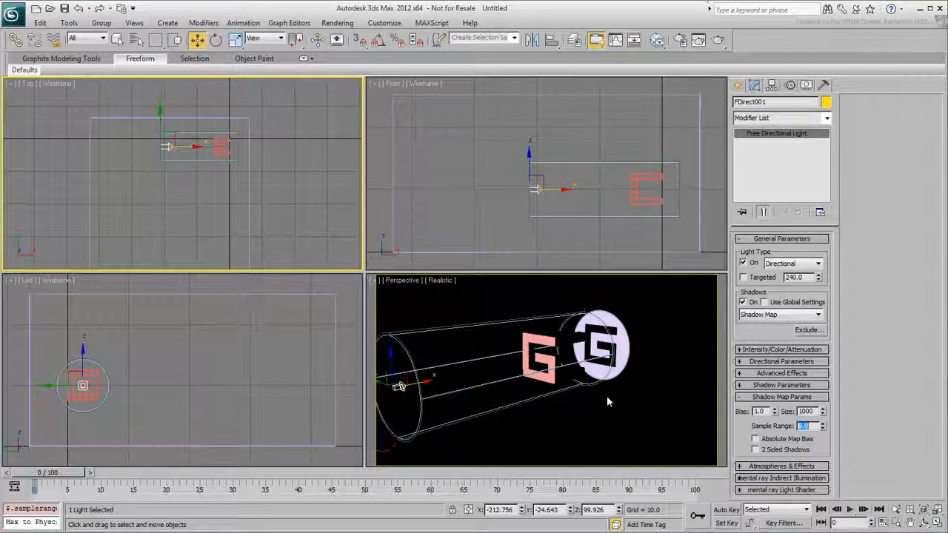
Step: Widen the directional light's falloff to about 146 and test-render the Perspective view
left_click(781, 361)
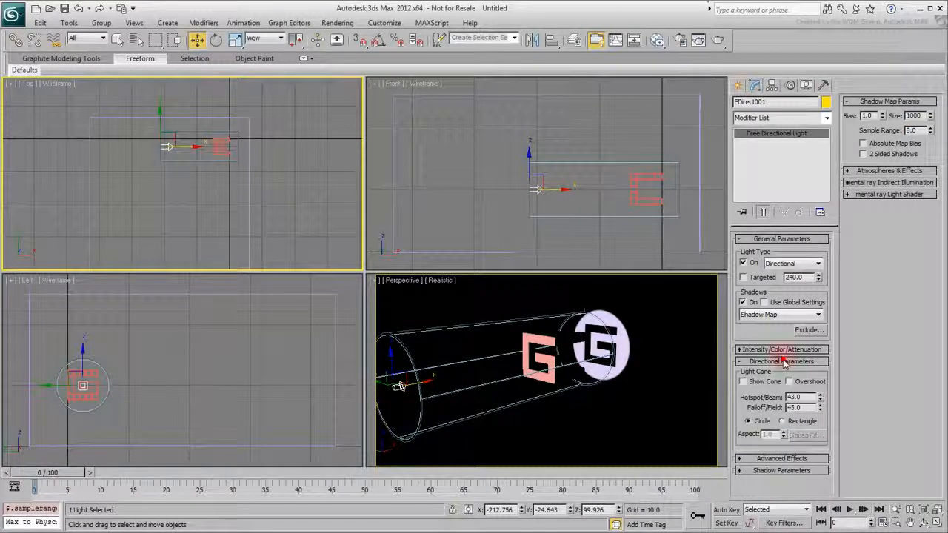
left_click_drag(819, 407, 838, 345)
right_click(566, 418)
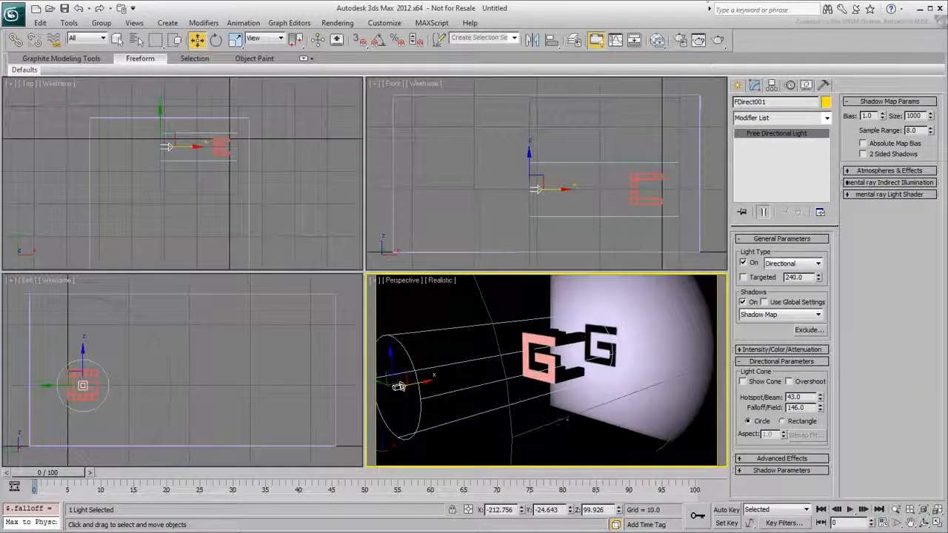
key("shift+q")
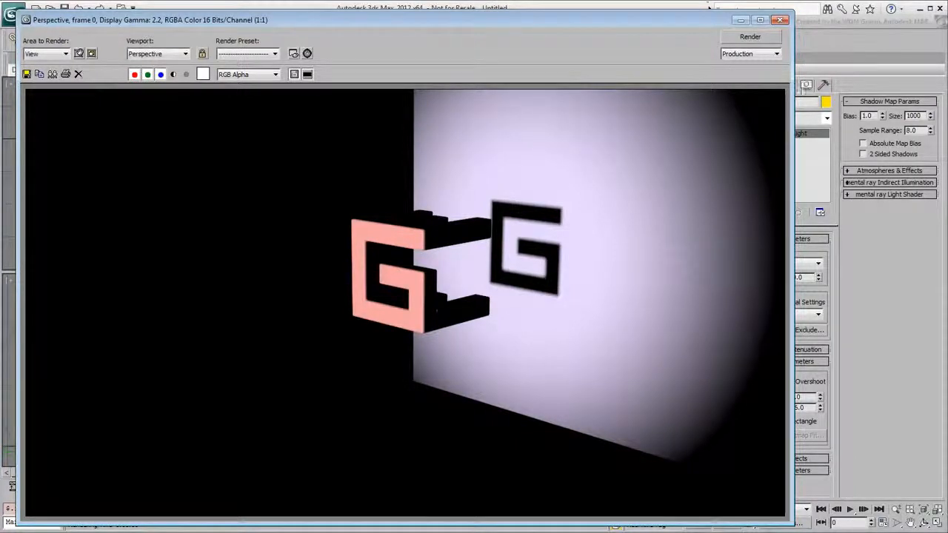
left_click(781, 21)
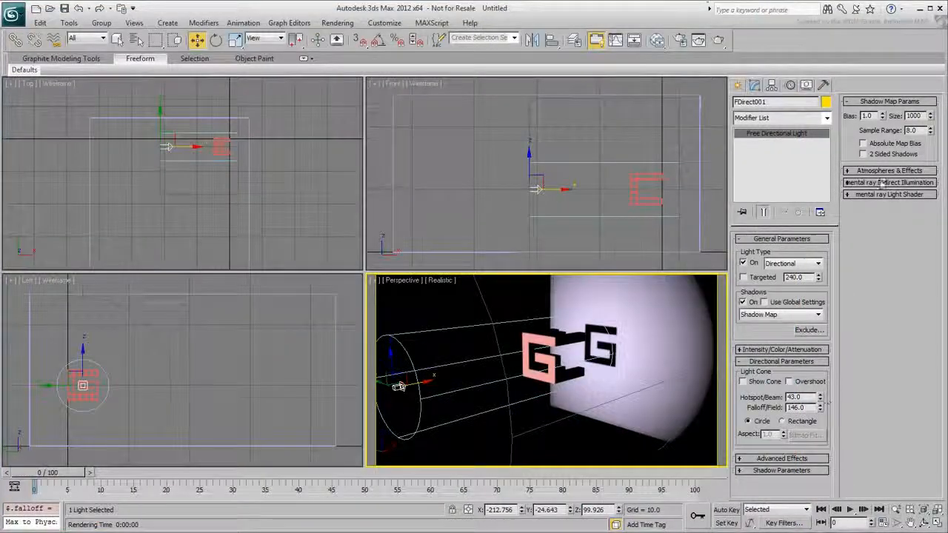
Step: Try a shadow map sample range of 6 and return it to 8
type("6")
key("Return")
type("8")
key("Return")
Step: Create a second Free Direct light over the C in the Front view, with shadows on, and move it back along Y in front of the cube
left_click(738, 84)
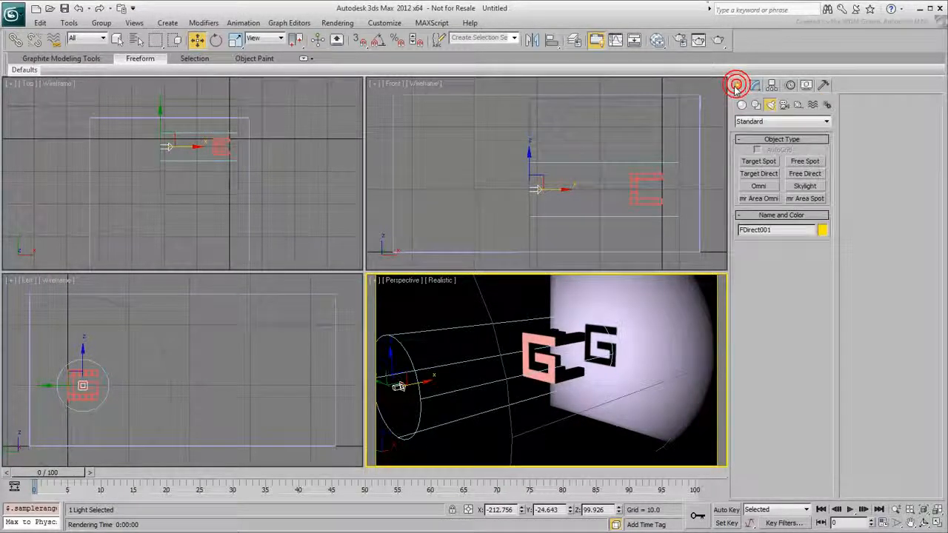
left_click(804, 173)
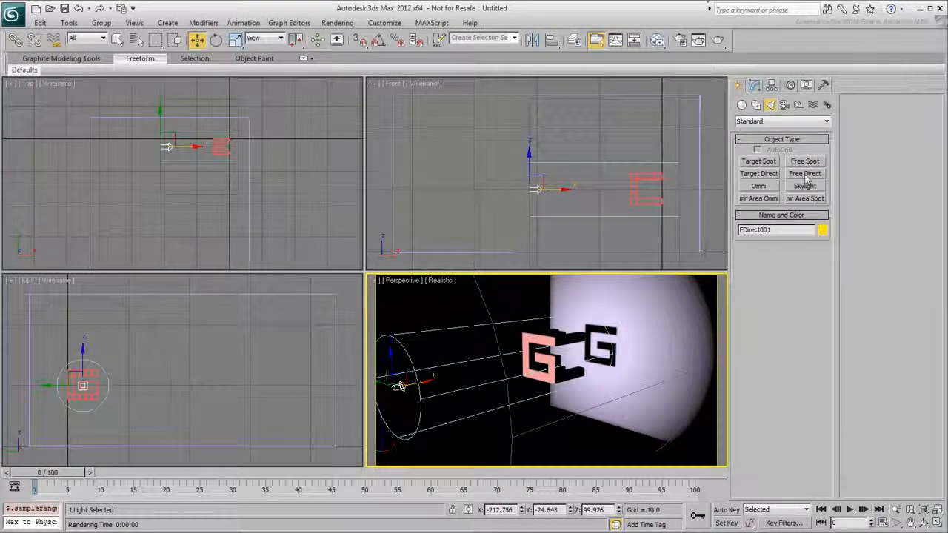
left_click(645, 189)
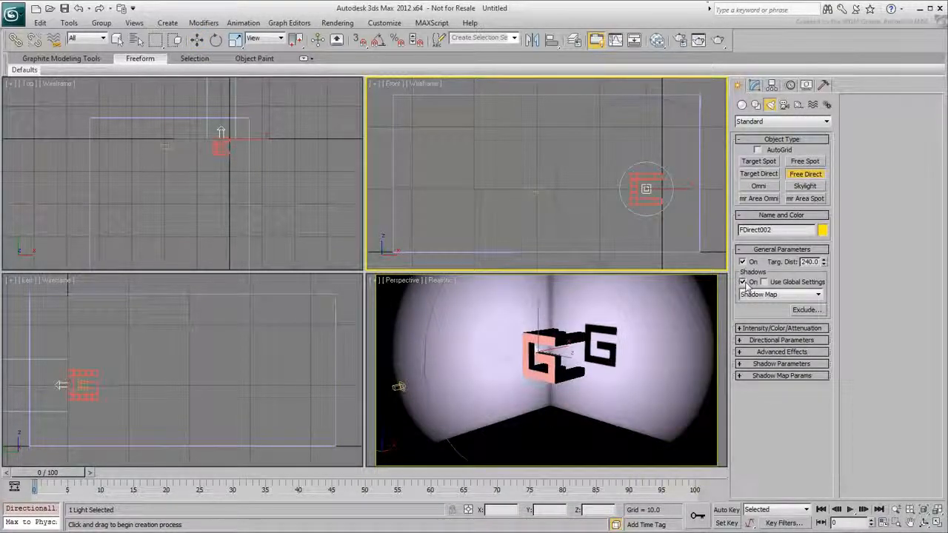
right_click(220, 128)
left_click_drag(221, 113, 220, 182)
Step: Create a third Free Direct light over the E in the Top view, raise it to about Z 230, and turn on its shadows
left_click(805, 173)
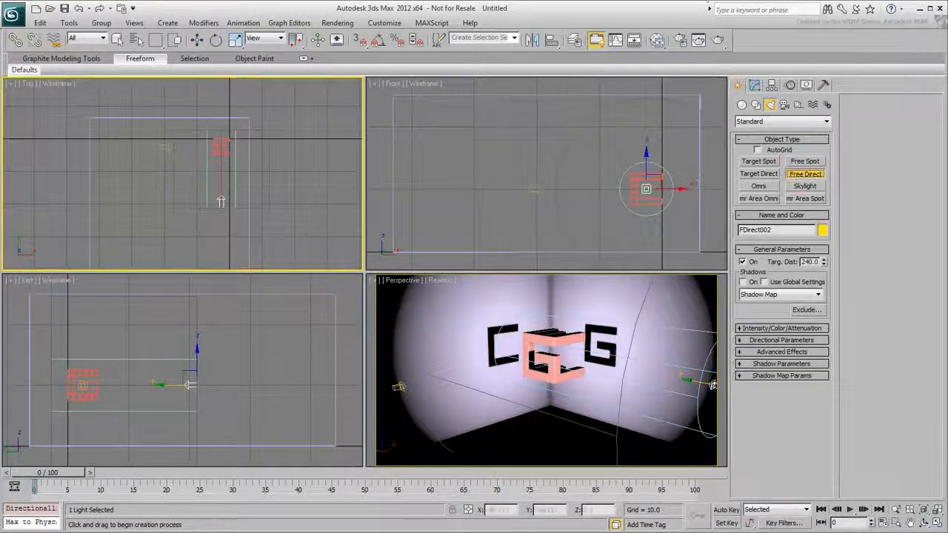
left_click(221, 147)
right_click(658, 229)
left_click_drag(646, 231, 645, 91)
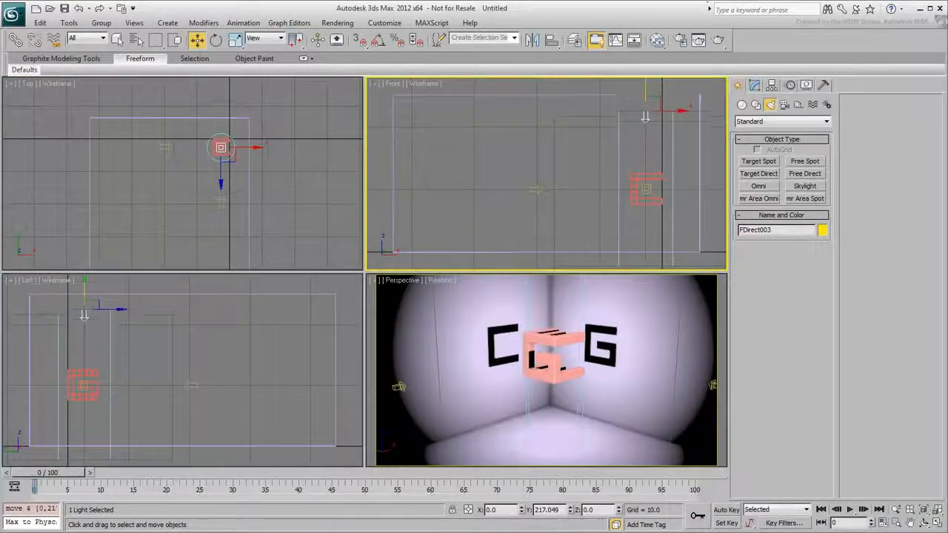
left_click(754, 84)
left_click(743, 302)
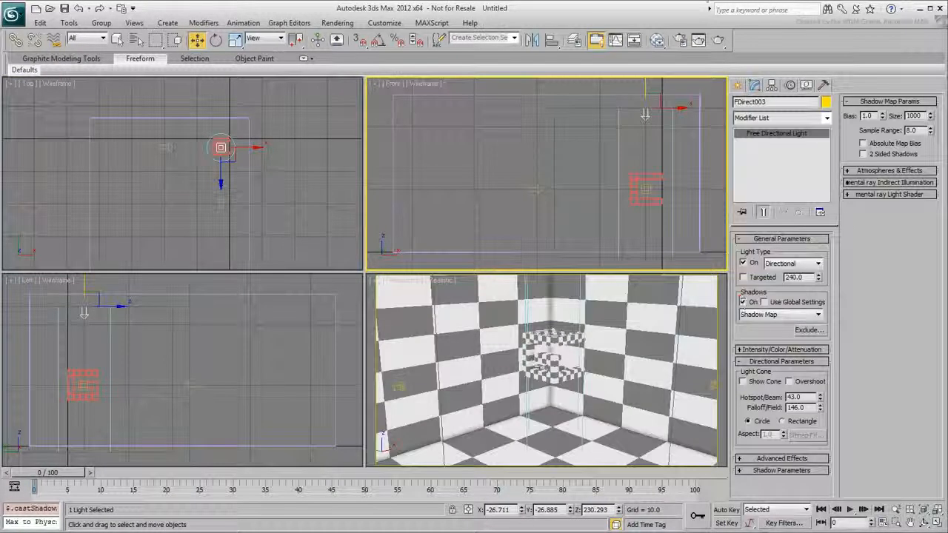
Step: Move the room corner slightly away from the letter cube in the Top view, to about X -177, Y -177
right_click(599, 360)
middle_click_drag(677, 405, 560, 382)
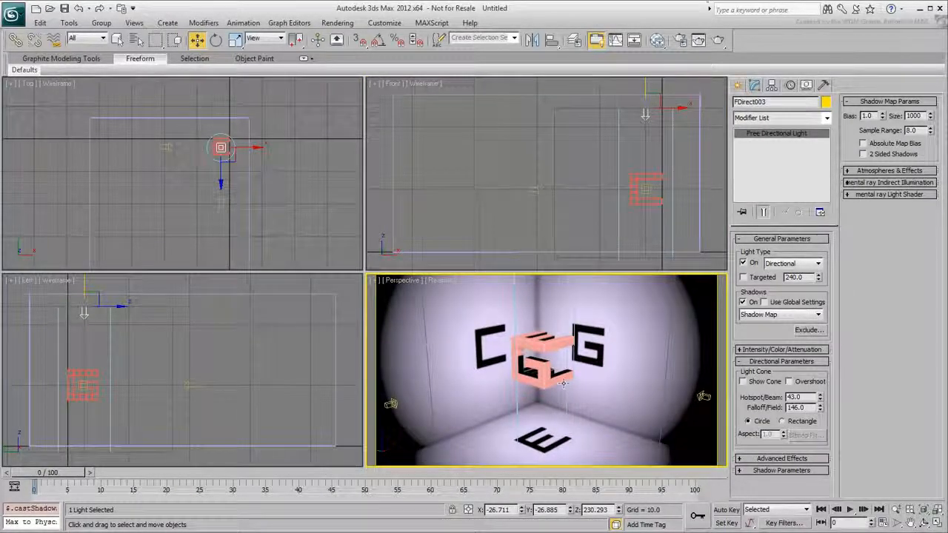
right_click(260, 232)
left_click(249, 225)
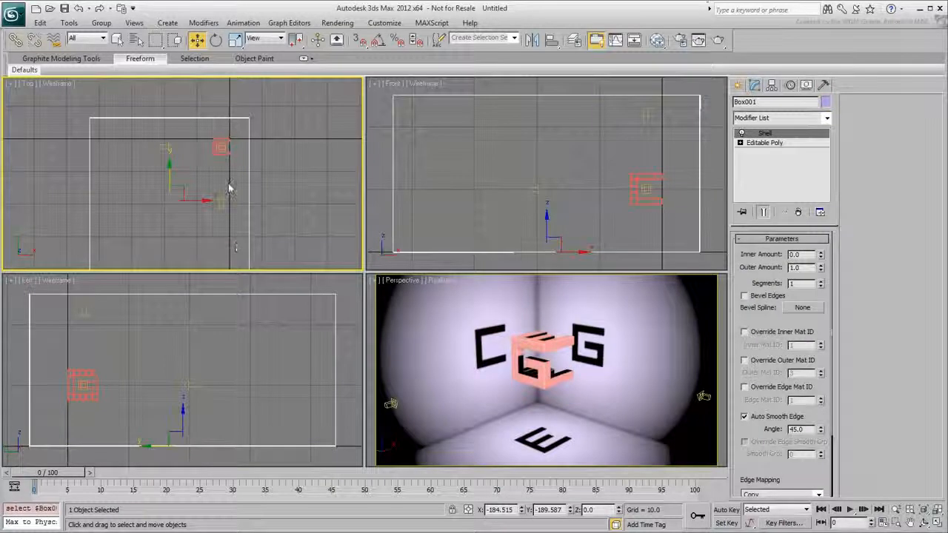
left_click_drag(182, 185, 185, 181)
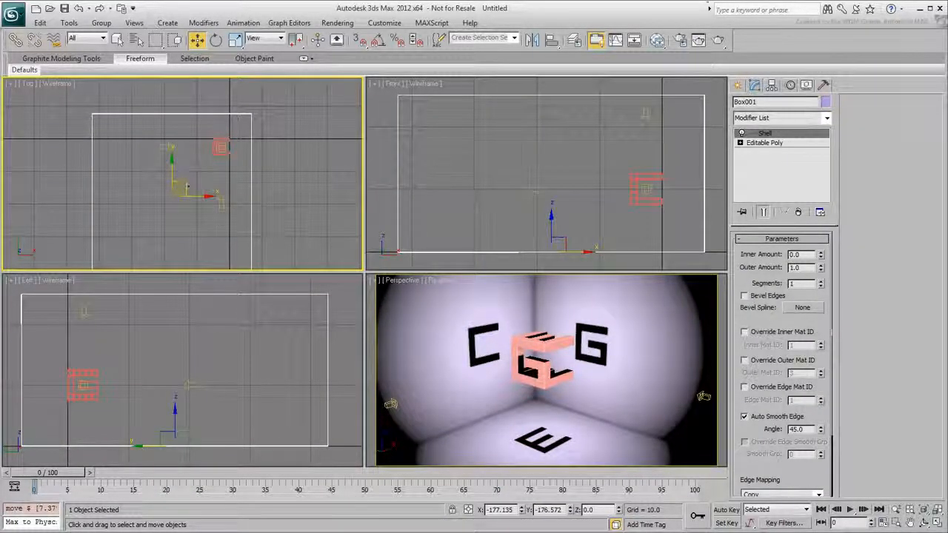
Step: Create a camera from a Perspective view framing all three shadows, and lower the letter cube to about Z 90
middle_click_drag(646, 373, 615, 390, "alt")
key("ctrl+c")
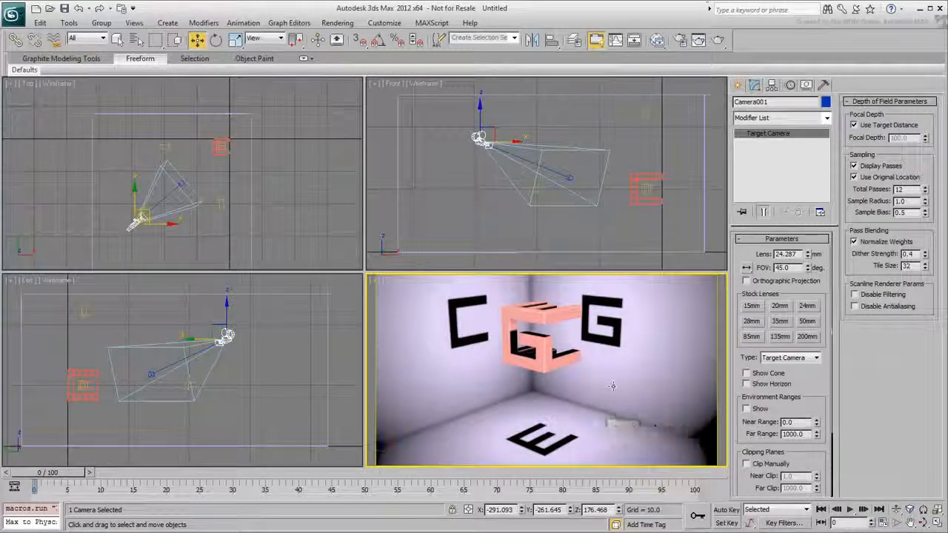
left_click(554, 364)
left_click_drag(542, 305, 542, 317)
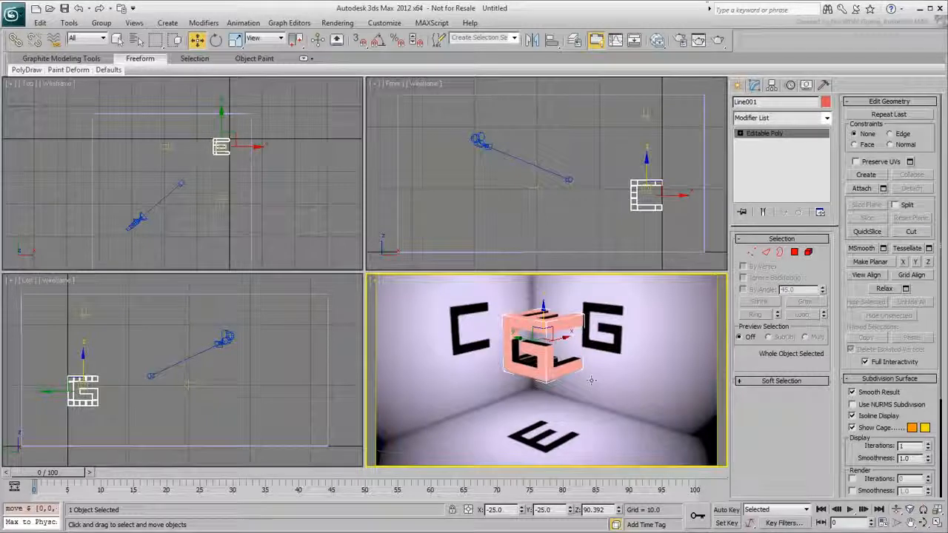
Step: Set the animation's end time to frame 450
left_click(878, 522)
type("450")
key("Return")
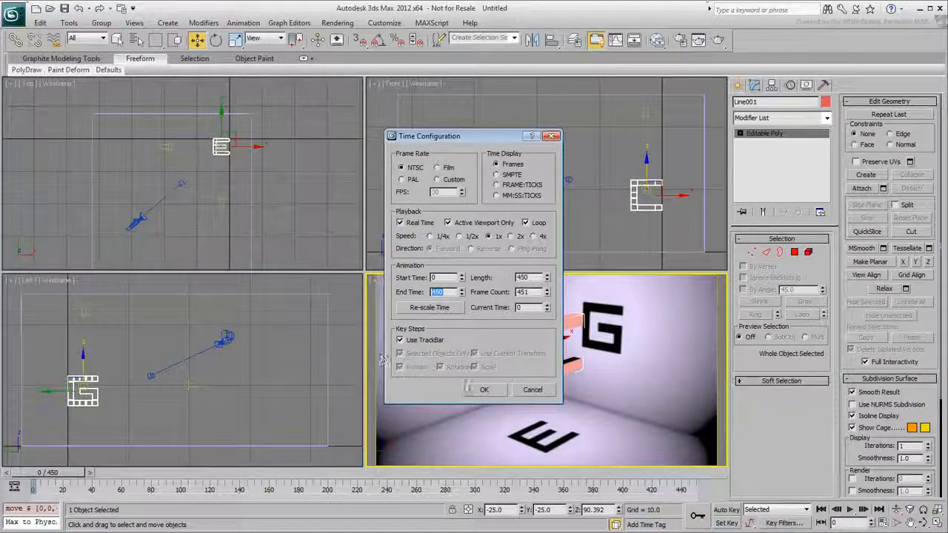
left_click(484, 390)
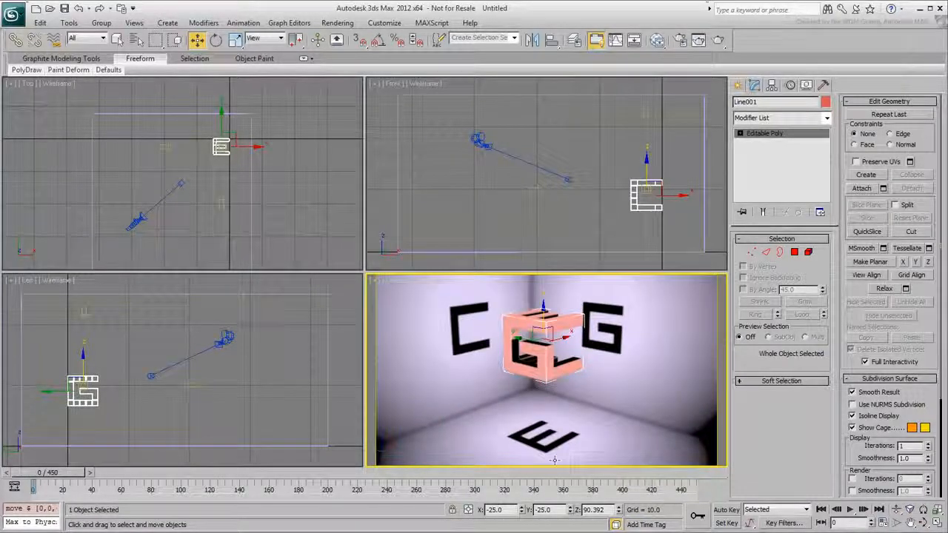
Step: Select the camera together with its target and create a position, rotation and scale key at frame 360
mouse_move(556, 472)
left_mouse_down()
mouse_move(574, 474)
mouse_move(559, 475)
left_mouse_up()
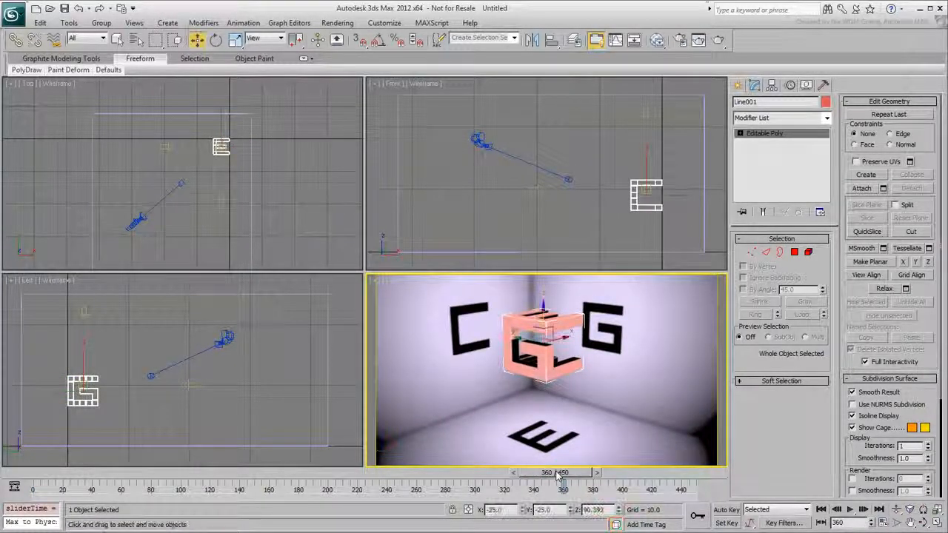
left_click(514, 158)
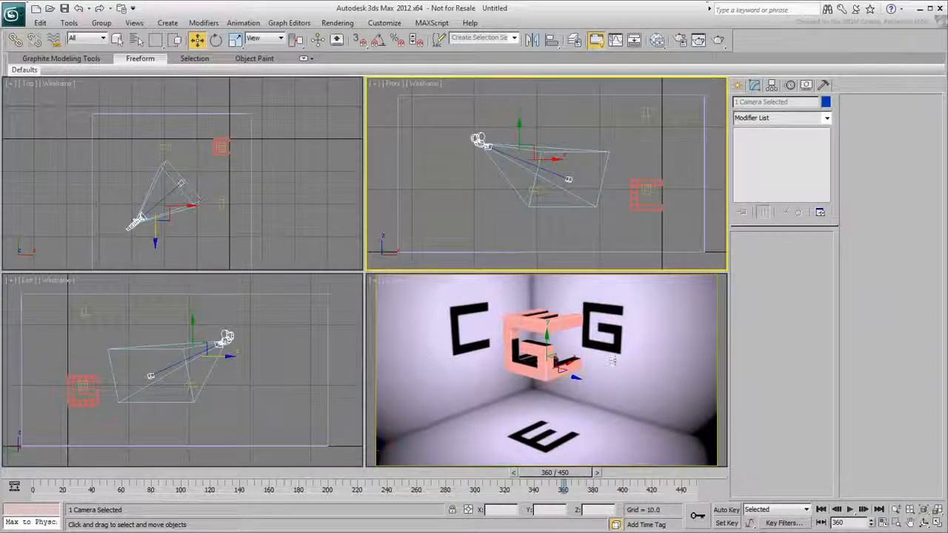
right_click(567, 477)
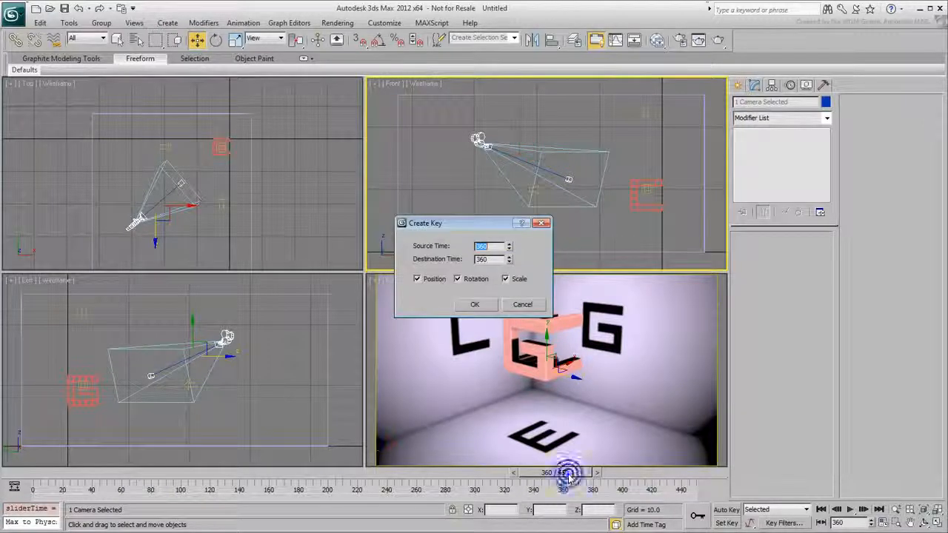
left_click(474, 304)
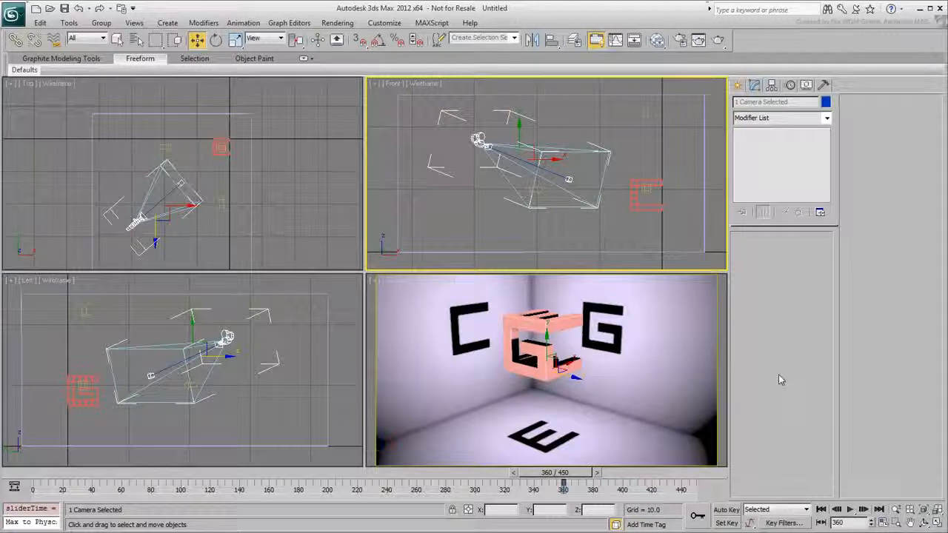
Step: Turn on Auto Key and, at frame 0, move the camera target onto the letter cube in the Top view, to about X -36, Y -8
left_click(726, 510)
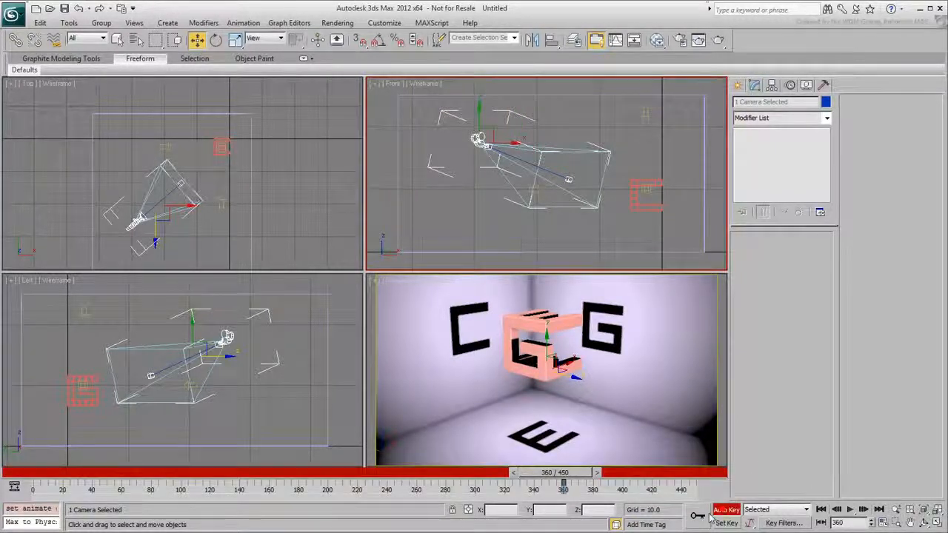
left_click_drag(540, 471, 4, 467)
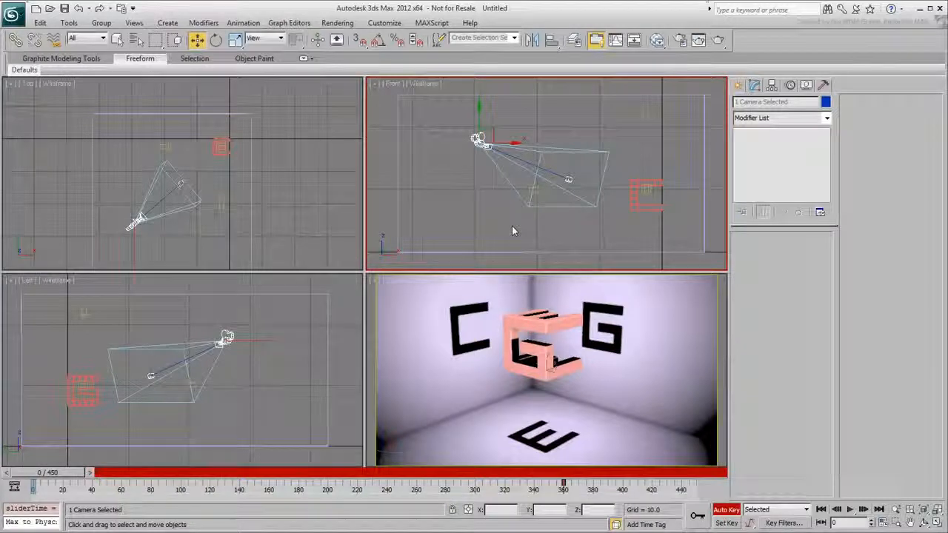
left_click(196, 176)
left_click_drag(180, 182, 218, 143)
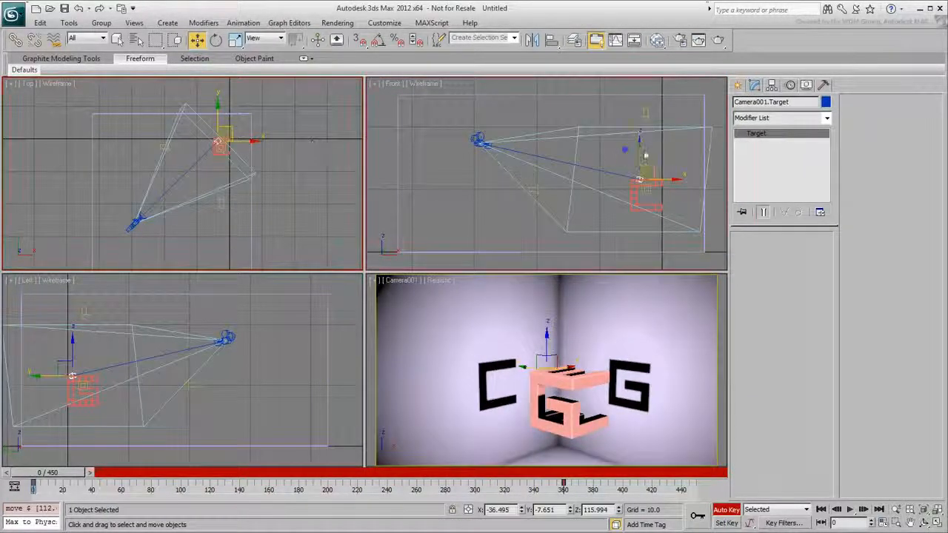
Step: At frame 0, move the camera inside the letter cube, to about X -24, Y -48, Z 79
left_click_drag(132, 224, 221, 148)
left_click_drag(641, 119, 639, 176)
left_click_drag(645, 170, 643, 172)
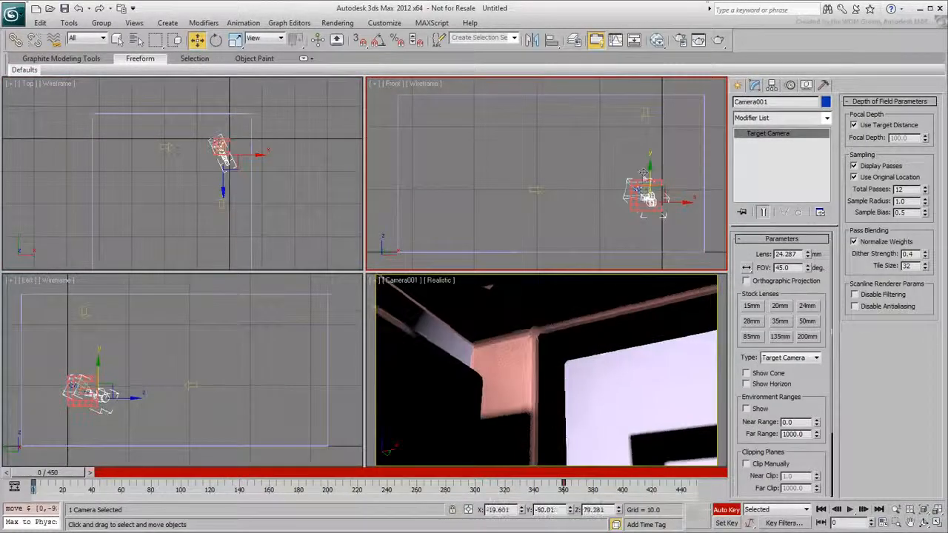
scroll(222, 147, "up", 6)
left_click_drag(253, 219, 236, 211)
right_click(587, 398)
Step: Play the camera animation from the first frame to check the pull-out
left_click(821, 509)
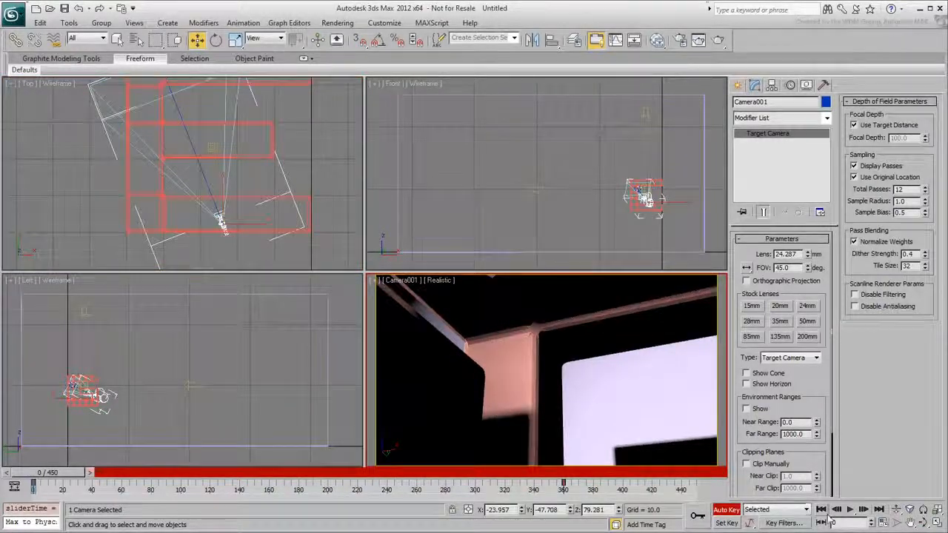
left_click(850, 510)
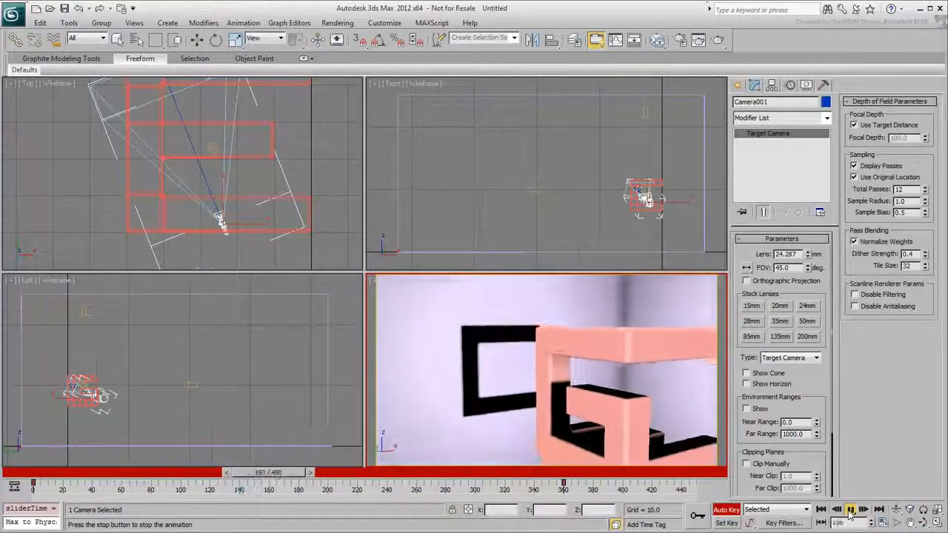
left_click(851, 510)
Step: At frame 160, move the camera close beside the letter cube's lower-left corner in the Top view, lowered to the cube's mid-height
left_click_drag(301, 479, 287, 481)
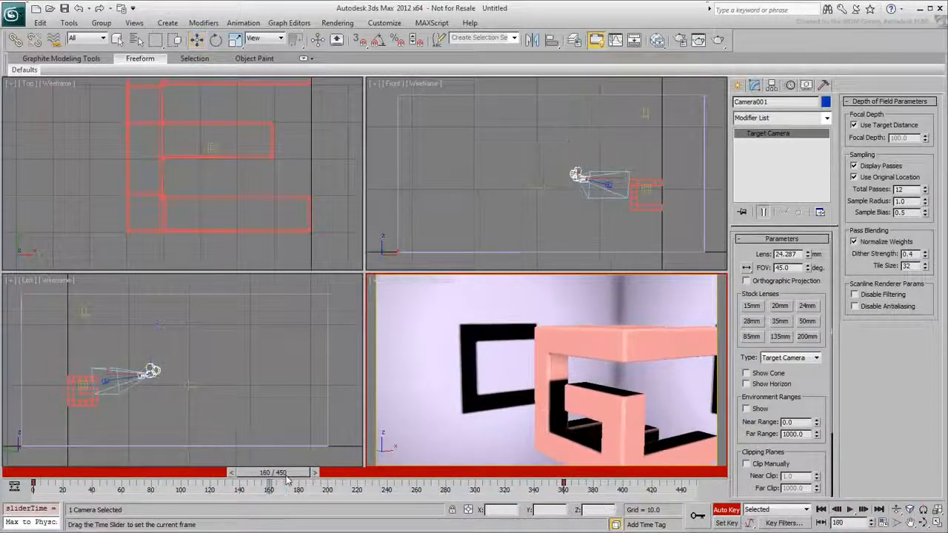
key("w")
scroll(242, 143, "down", 6)
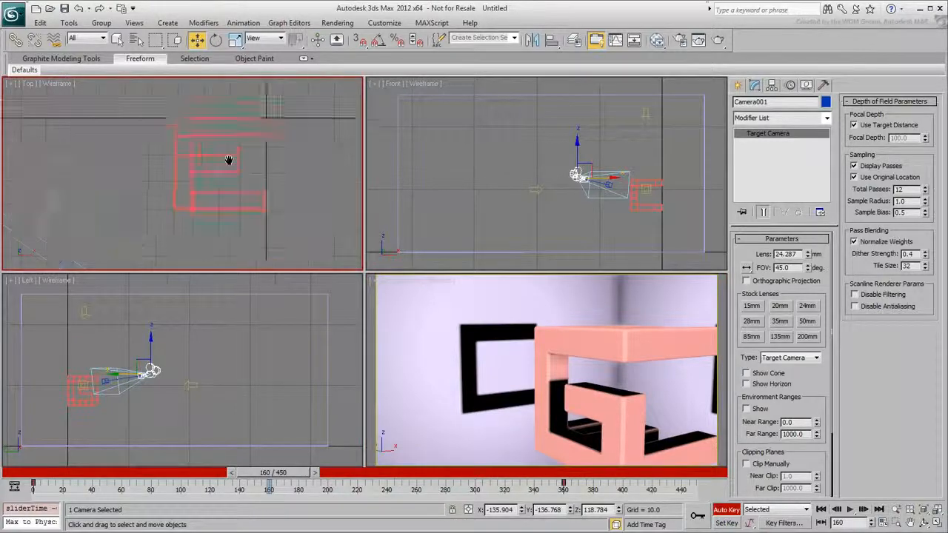
left_click_drag(165, 194, 214, 149)
left_click_drag(122, 260, 191, 199)
mouse_move(626, 152)
left_mouse_down()
mouse_move(626, 177)
mouse_move(640, 161)
left_mouse_up()
left_click(213, 153)
left_click(625, 199)
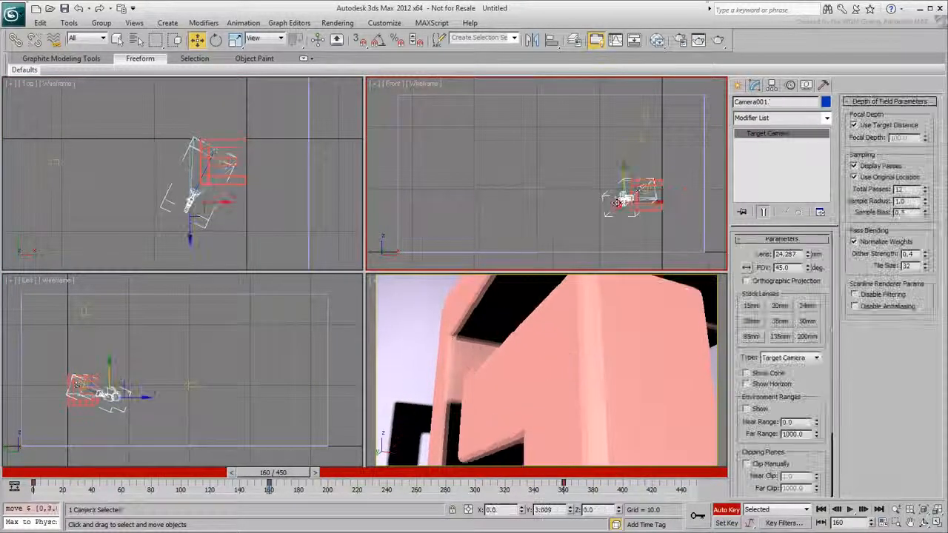
Step: Replay the camera animation from frame 0 and turn off Auto Key
left_click(29, 473)
right_click(474, 415)
left_click(850, 509)
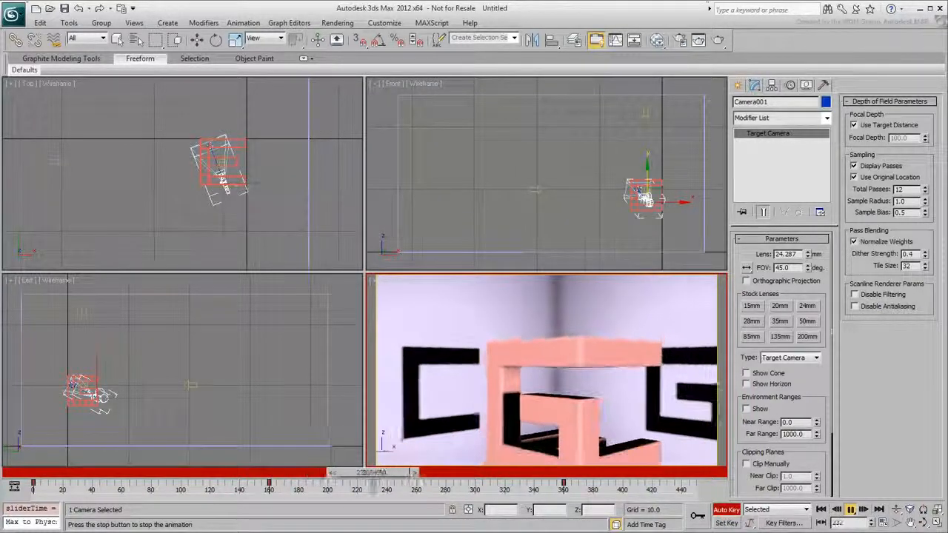
left_click(851, 509)
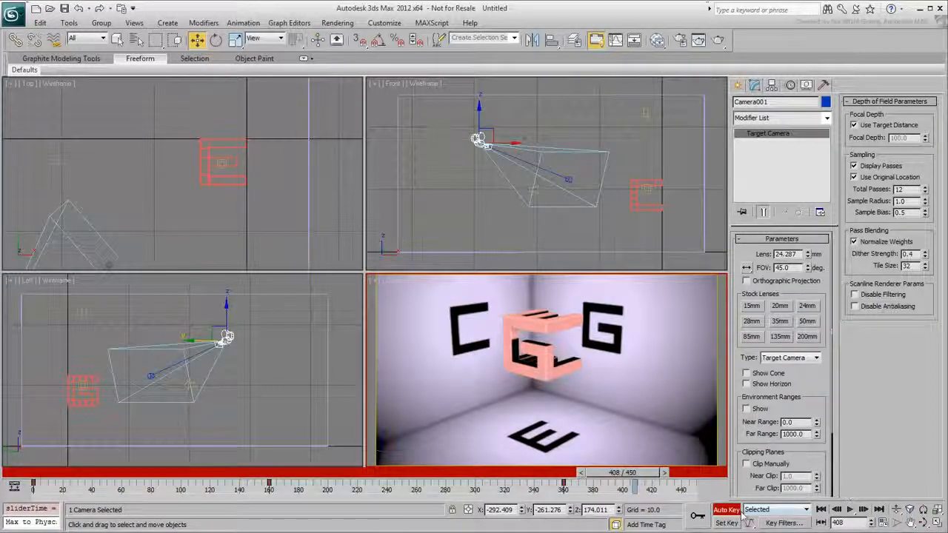
left_click(718, 511)
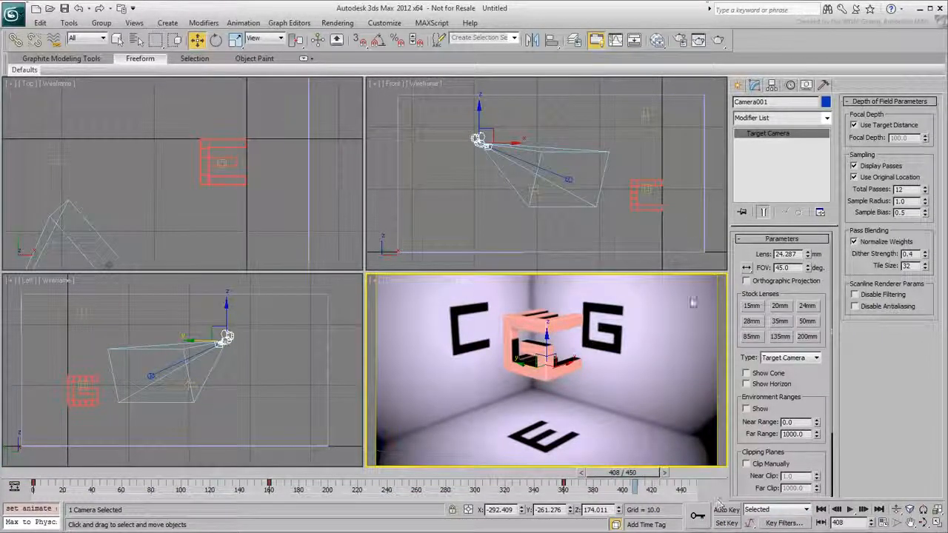
Step: Create a Standard material with the Brass Metal.jpg bitmap as diffuse map, show it in the viewport and assign it to the room box
left_click(657, 39)
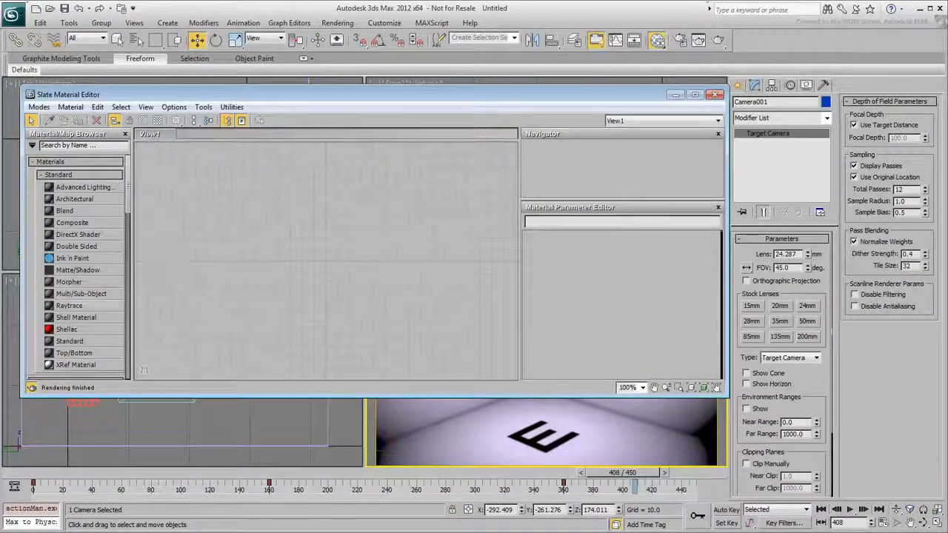
left_click_drag(81, 337, 252, 222)
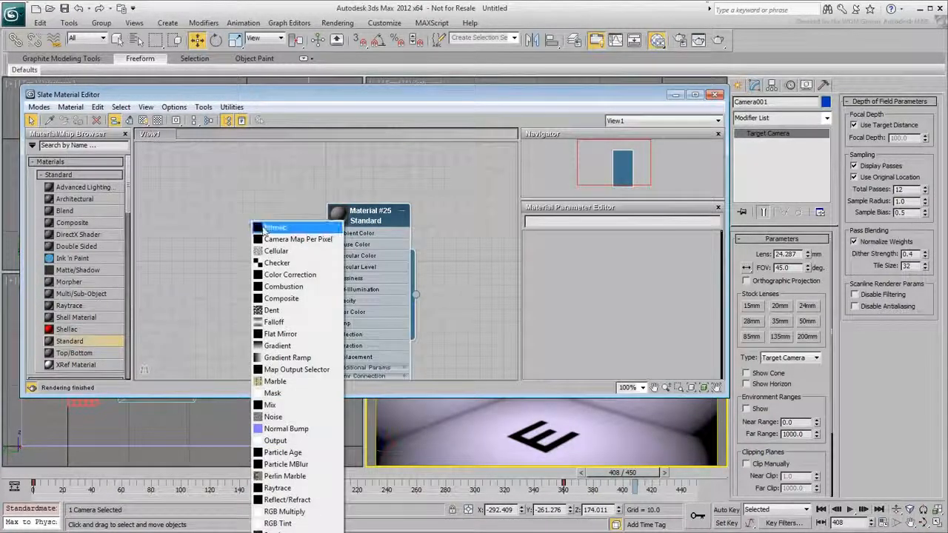
left_click(274, 227)
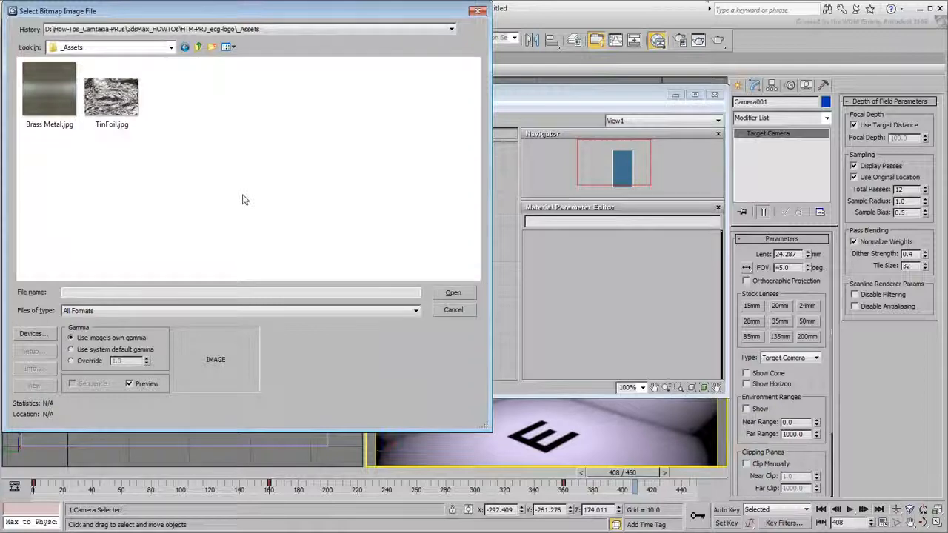
left_click(61, 105)
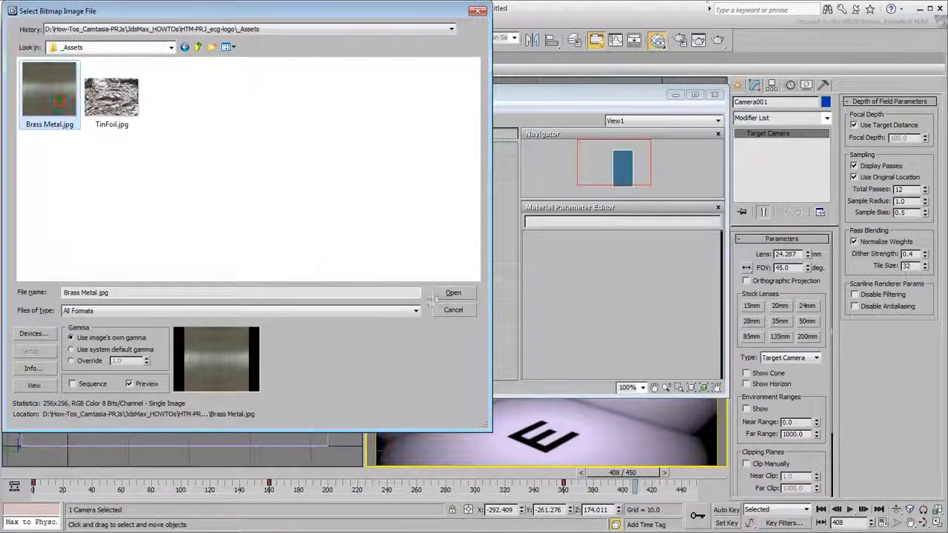
left_click(452, 293)
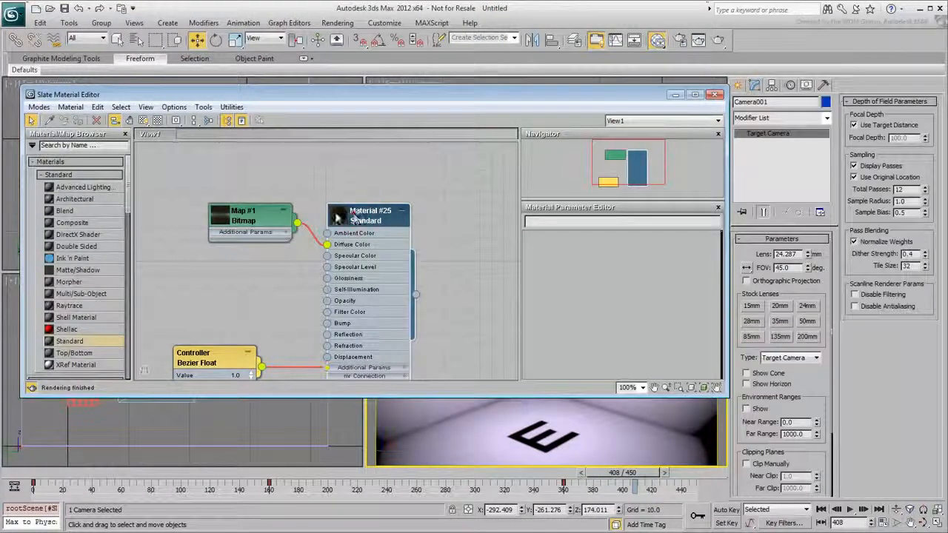
left_click(143, 120)
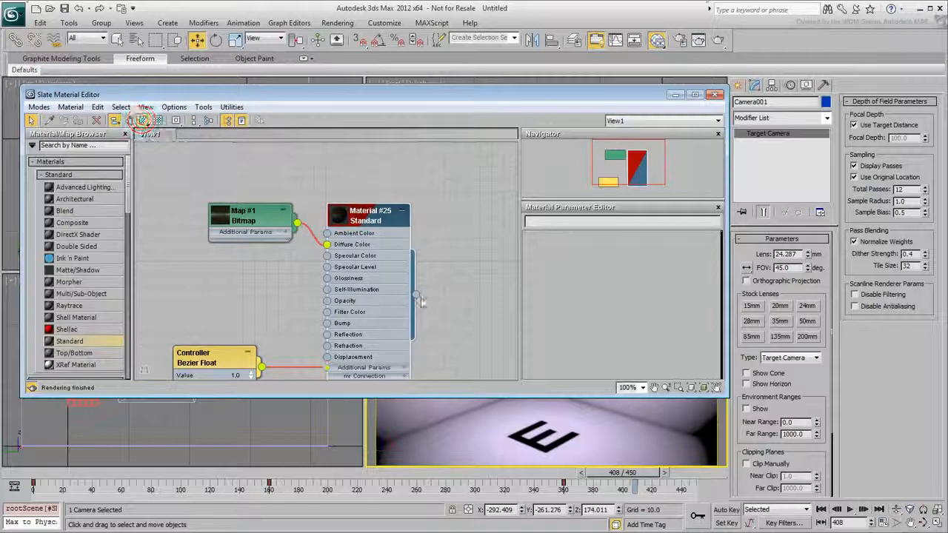
left_click_drag(468, 420, 467, 435)
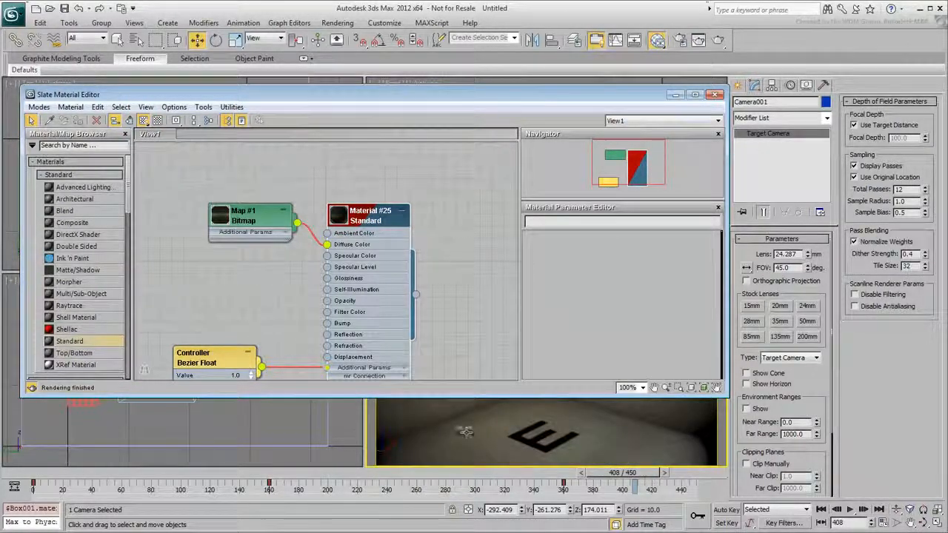
Step: Shrink the Slate Material Editor and create a second Standard material with the TinFoil.jpg bitmap as its reflection map
scroll(424, 292, "down", 3)
left_click_drag(726, 397, 535, 372)
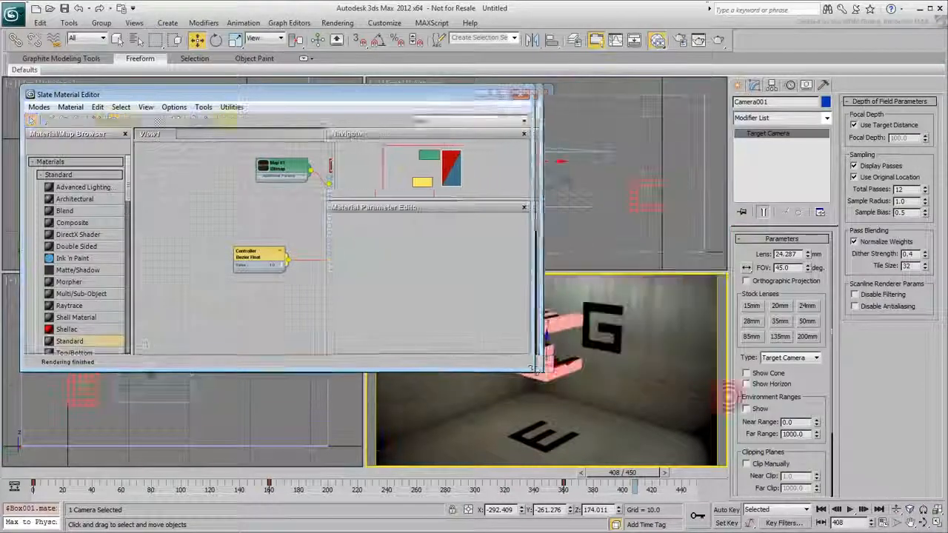
middle_click_drag(257, 207, 183, 192)
middle_click_drag(235, 291, 238, 262)
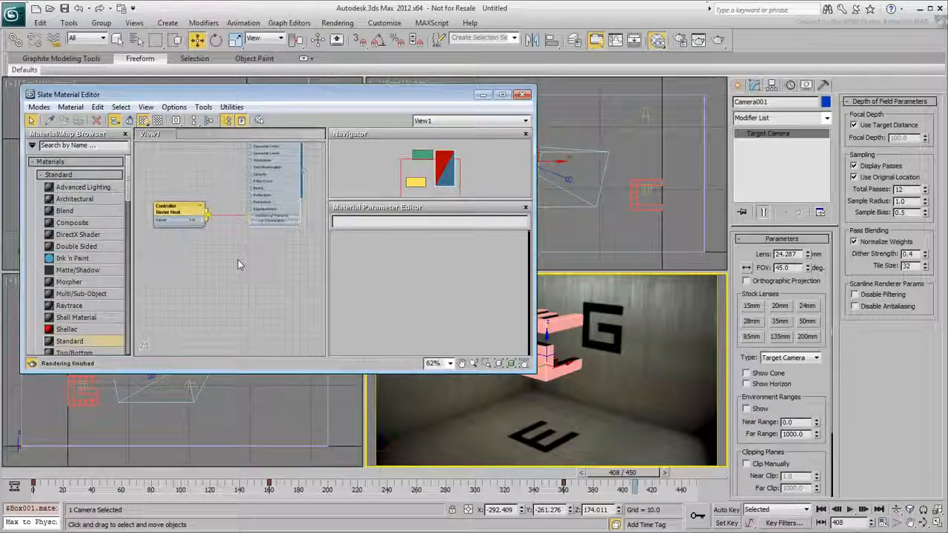
left_click_drag(76, 344, 264, 291)
middle_click_drag(217, 308, 215, 258)
scroll(224, 263, "up", 3)
middle_click_drag(243, 311, 259, 279)
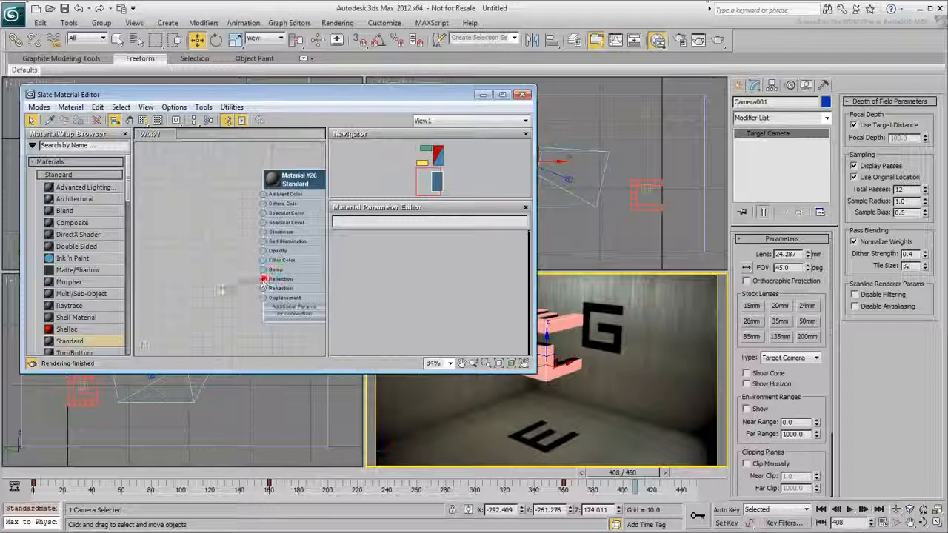
left_click_drag(263, 284, 221, 236)
left_click(252, 239)
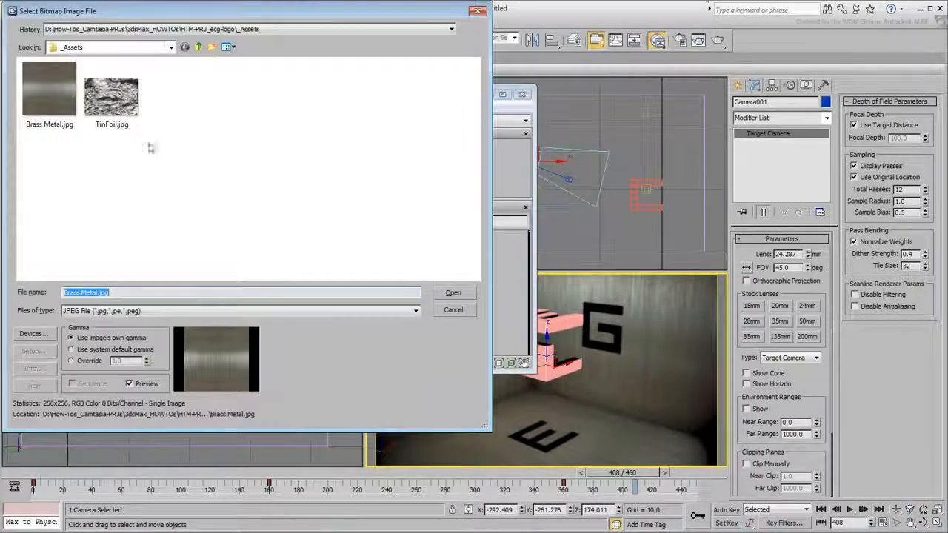
left_click(112, 98)
left_click(452, 293)
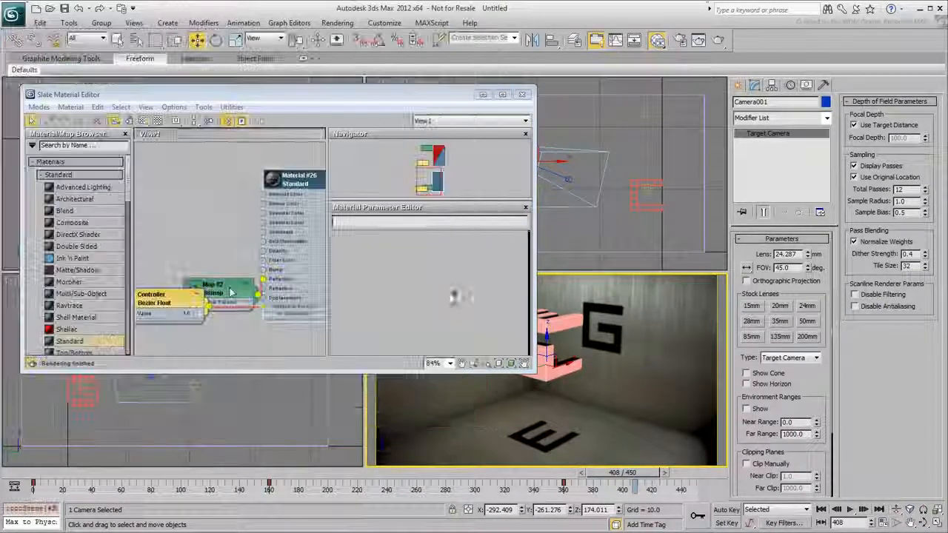
Step: Move the TinFoil map node clear of the controller node and set its blur offset to 0.005
left_click_drag(231, 292, 167, 274)
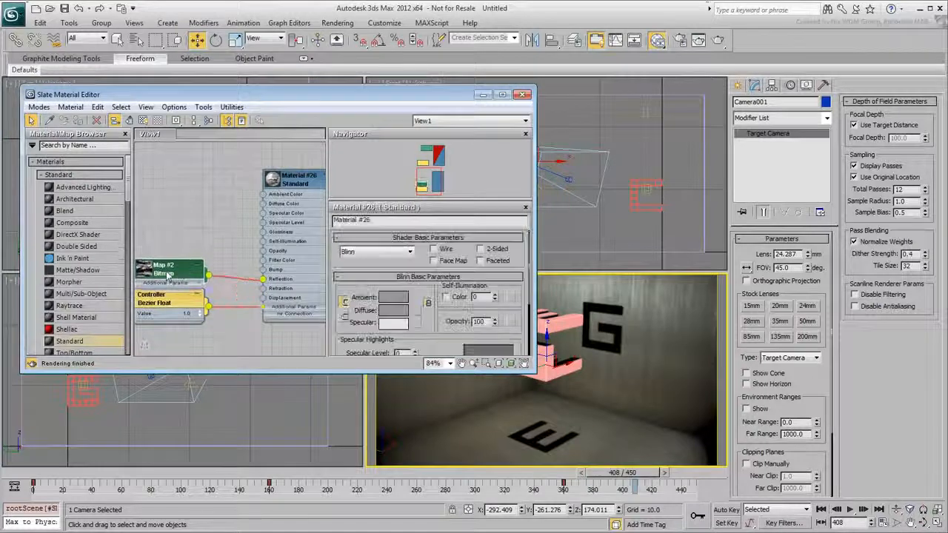
double_click(167, 274)
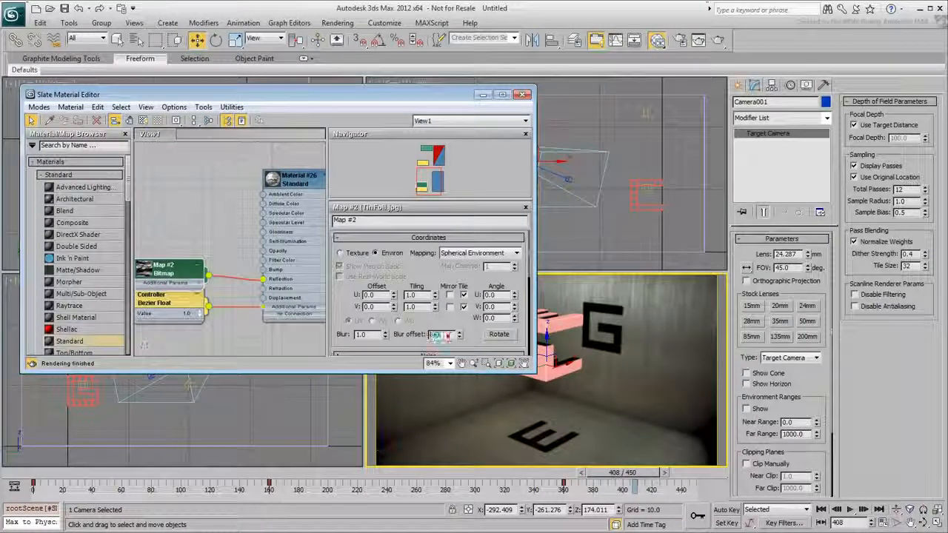
type(".005")
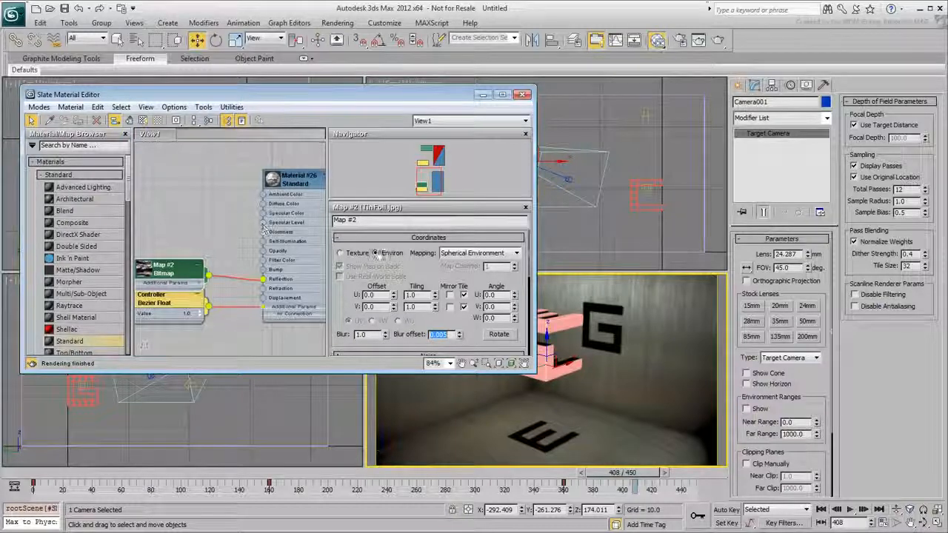
Step: Set the foil material's specular level to 59 and its glossiness to 30
double_click(303, 187)
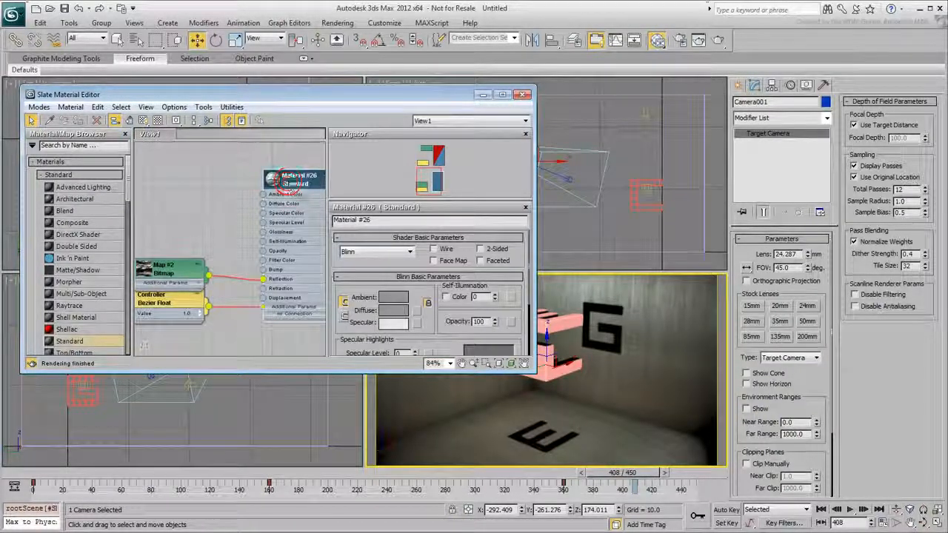
scroll(439, 334, "down", 5)
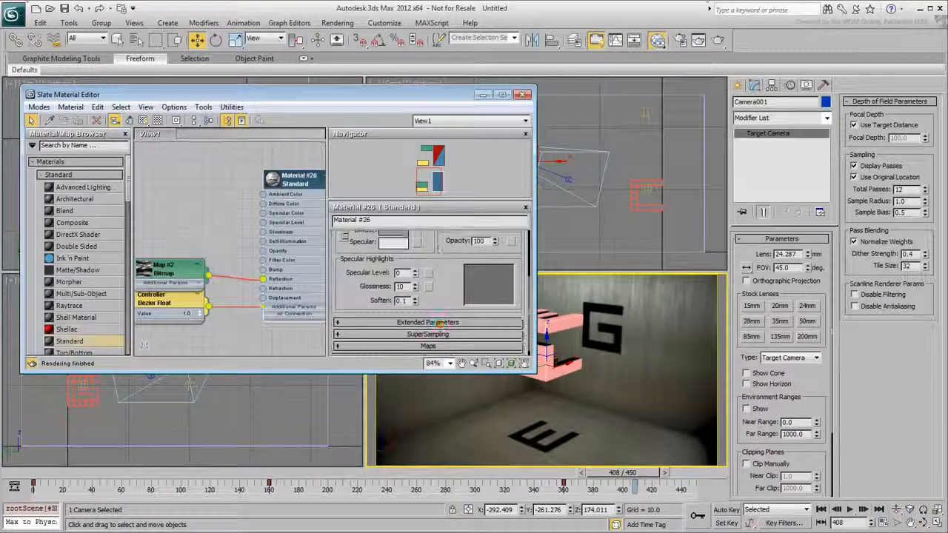
left_click_drag(419, 254, 420, 247)
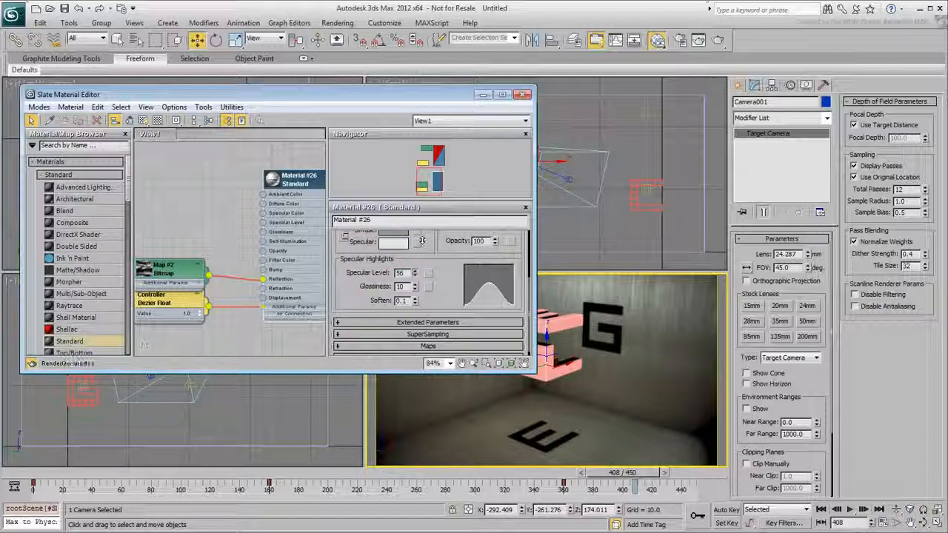
left_click_drag(416, 290, 416, 286)
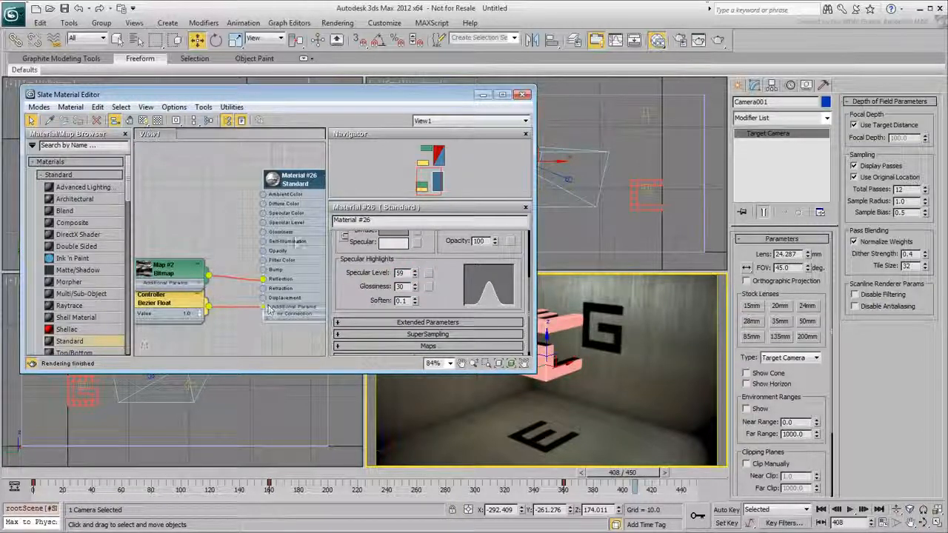
Step: Darken the foil material's diffuse color to near black, RGB 10, 10, 10
scroll(393, 297, "up", 5)
left_click(392, 308)
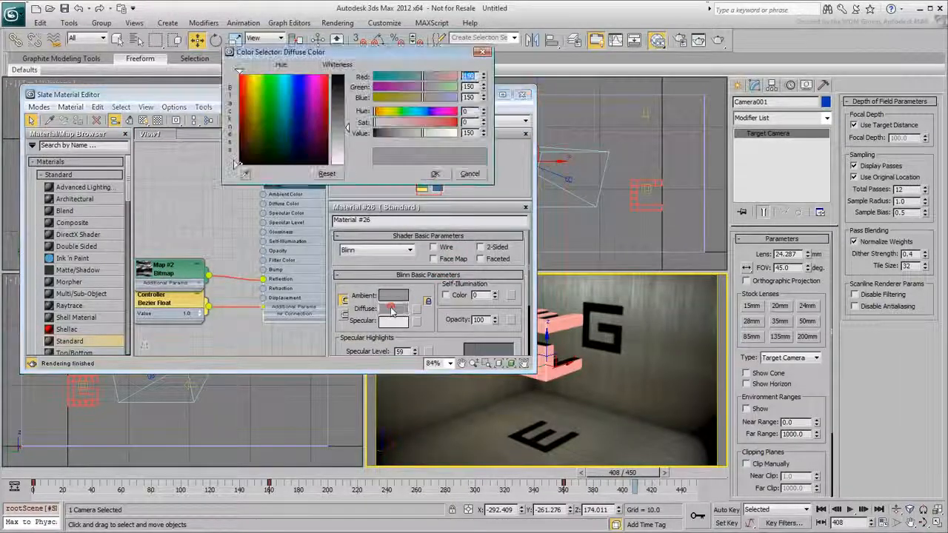
left_click(340, 79)
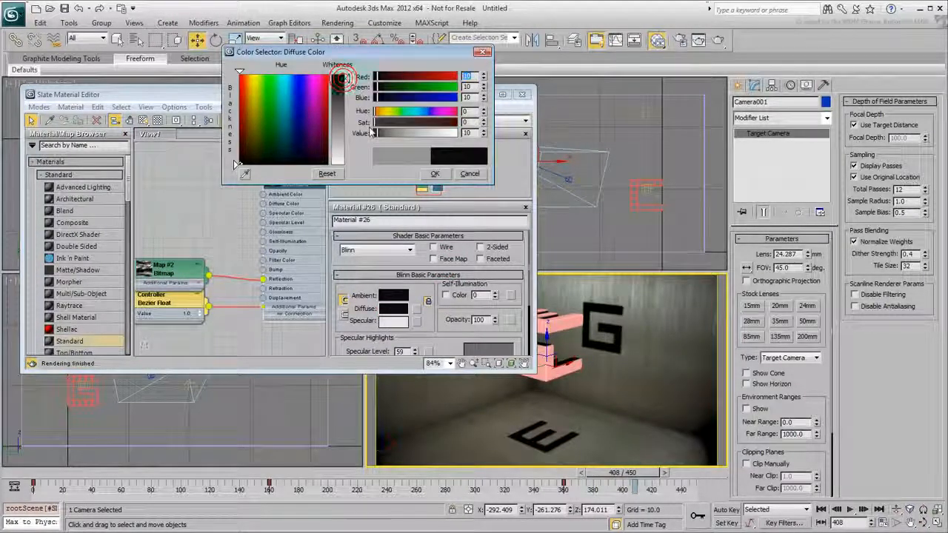
left_click(434, 173)
Step: Assign the foil material to the letter cube and test-render the camera view
middle_click_drag(295, 185, 265, 182)
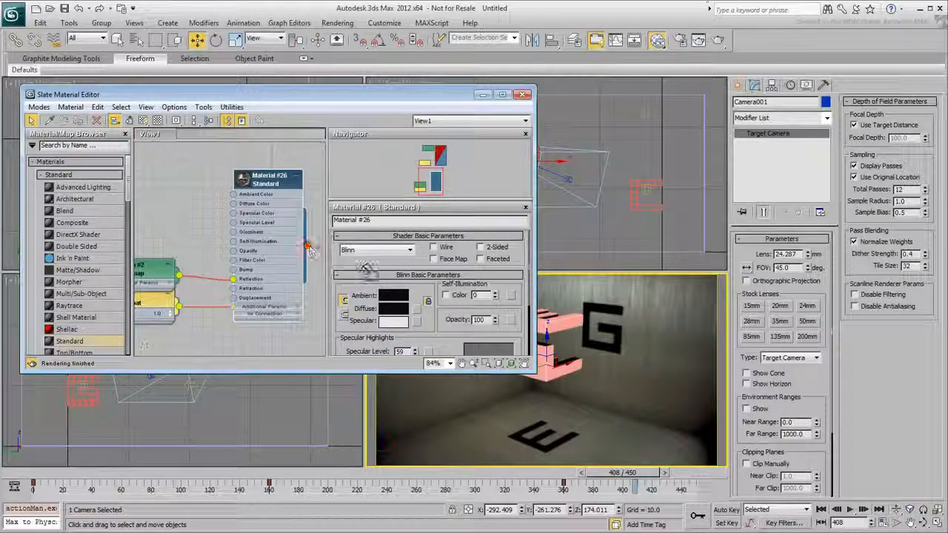
left_click_drag(550, 325, 556, 322)
left_click(717, 40)
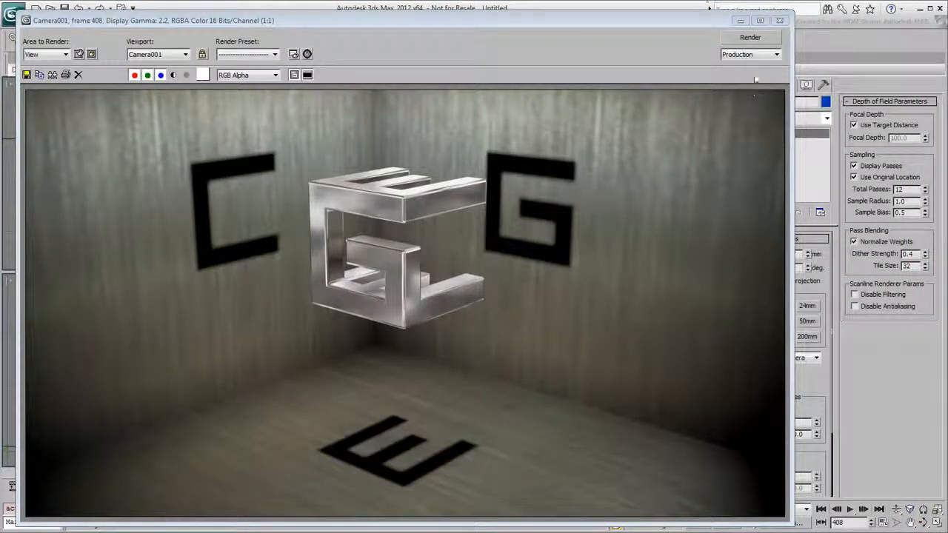
left_click(779, 20)
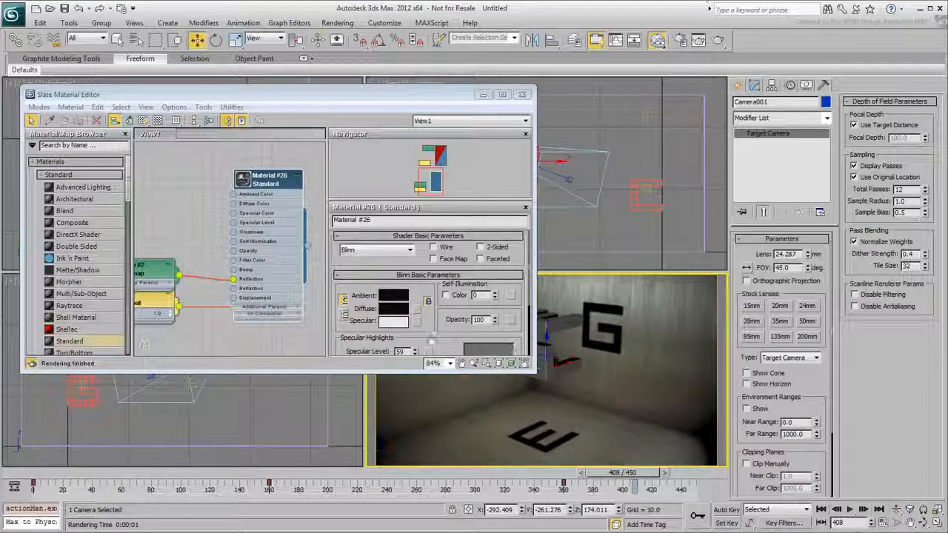
Step: Tint the foil material's diffuse color dark blue, RGB 10, 14, 24, close the material editor and render the camera view again
left_click(380, 310)
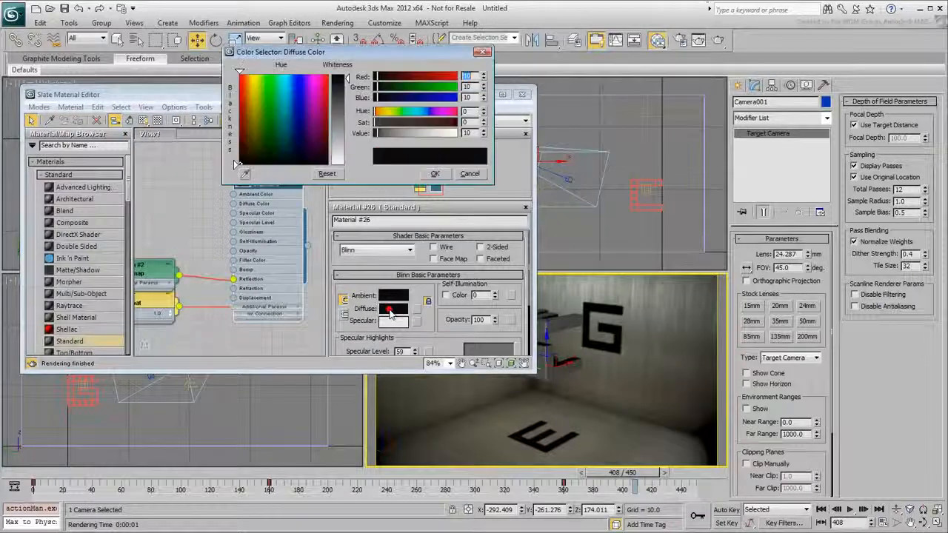
left_click(294, 161)
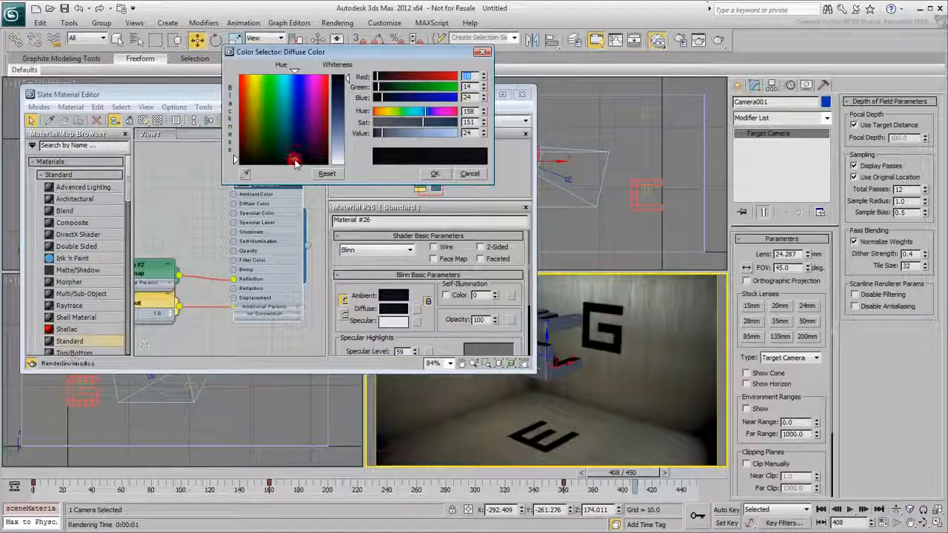
left_click(427, 176)
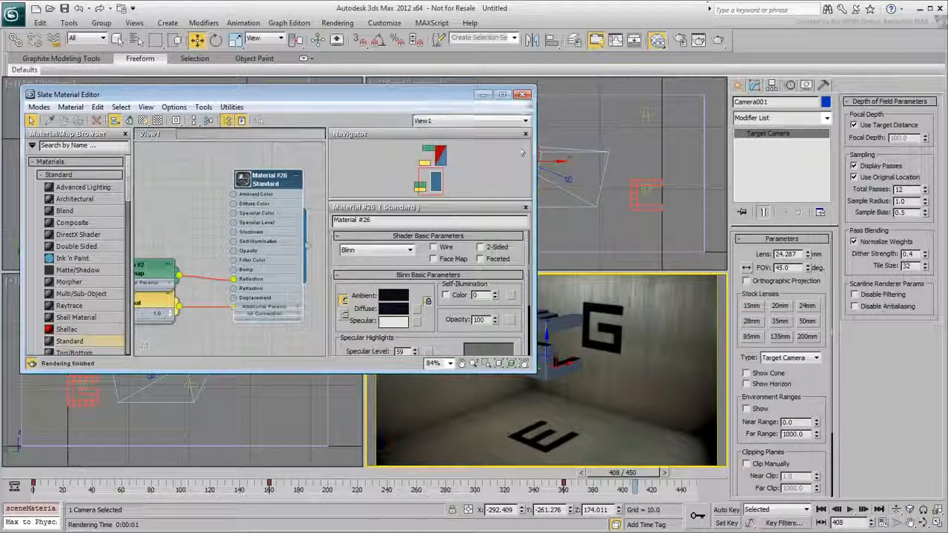
left_click(523, 94)
left_click(717, 40)
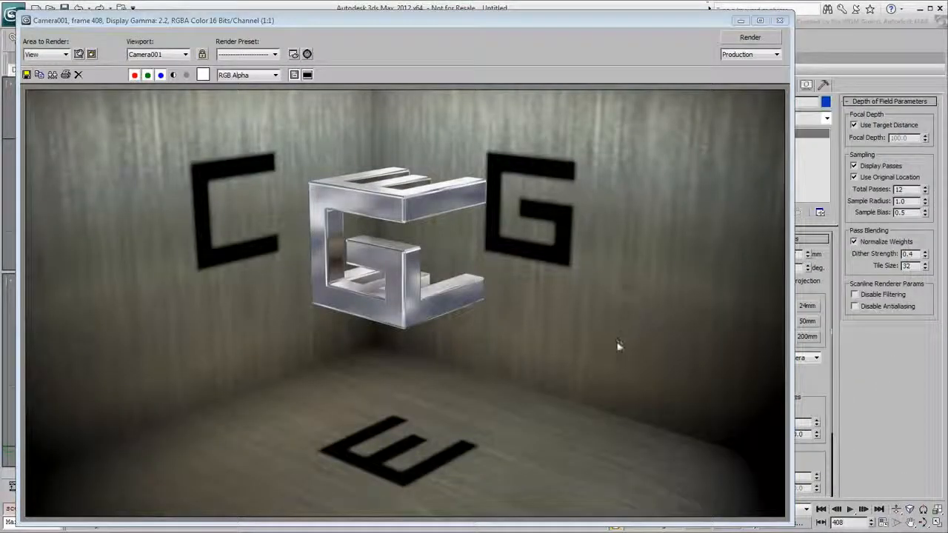
left_click(780, 23)
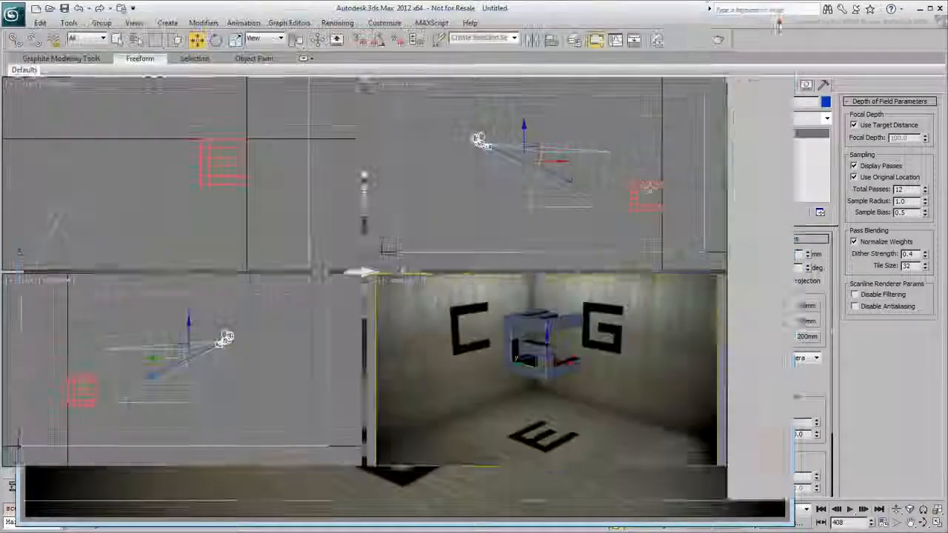